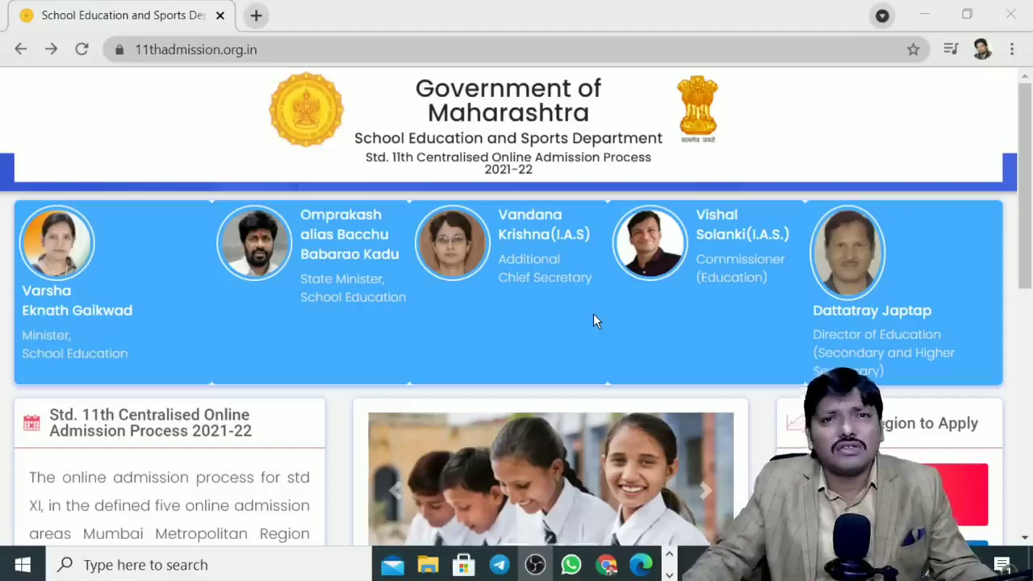
Step: Choose the Mumbai (MMR) region under 'Choose region to Apply' to open its admission site
{"action": "scroll", "coordinate": [769, 331], "scroll_direction": "down", "scroll_amount": 3}
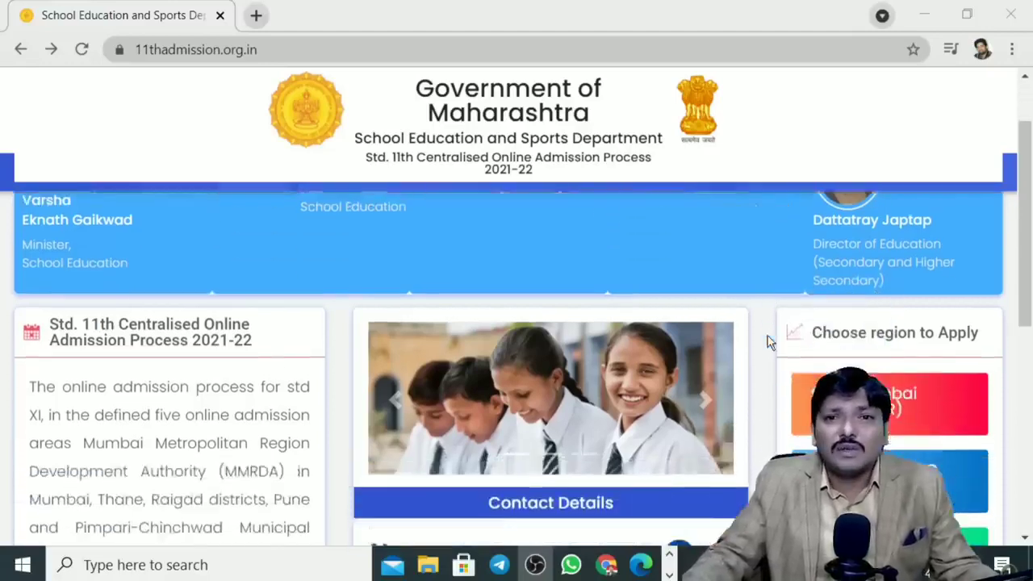
{"action": "scroll", "coordinate": [892, 321], "scroll_direction": "down", "scroll_amount": 2}
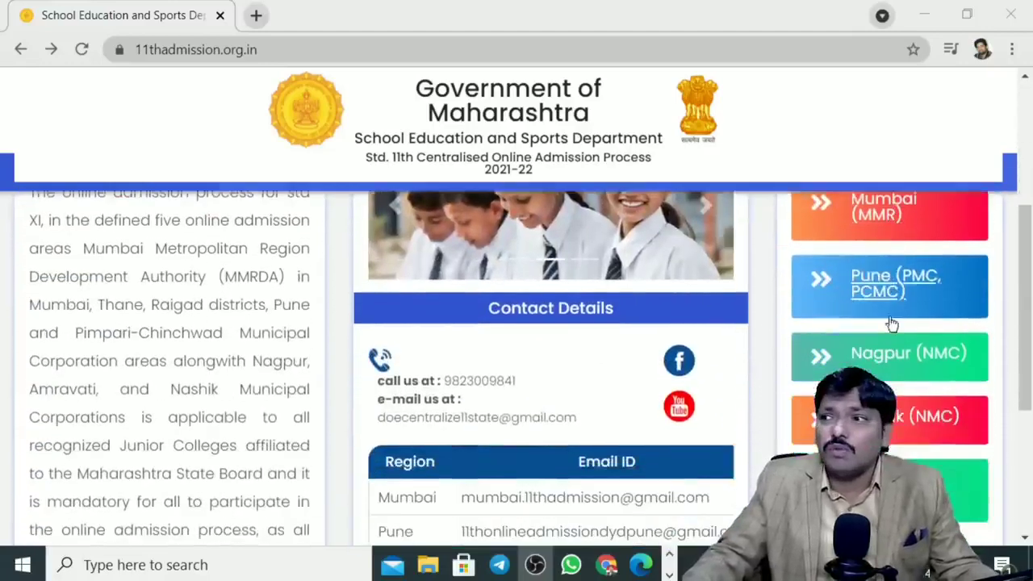
{"action": "scroll", "coordinate": [888, 346], "scroll_direction": "down", "scroll_amount": 1}
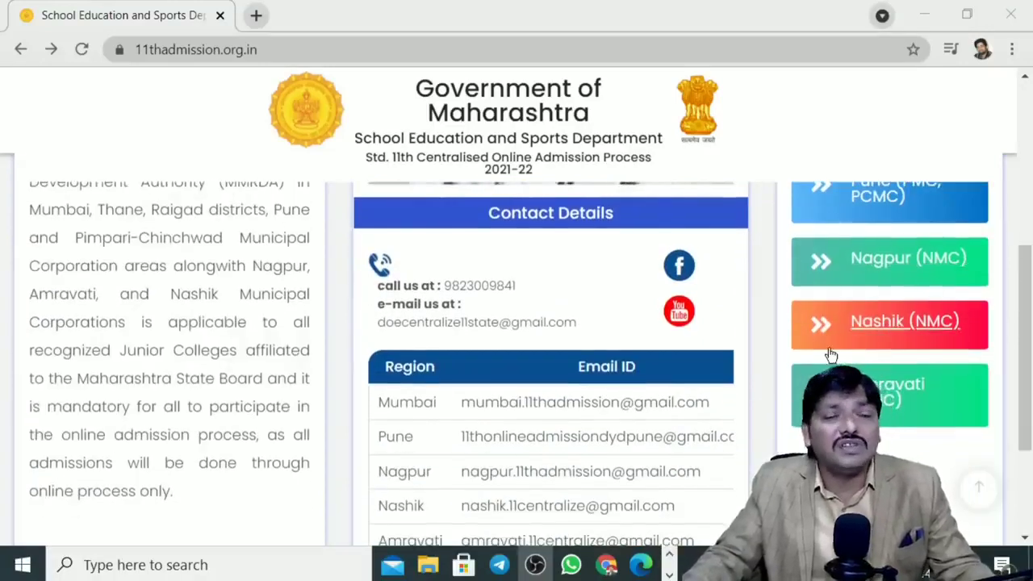
{"action": "scroll", "coordinate": [832, 356], "scroll_direction": "up", "scroll_amount": 1}
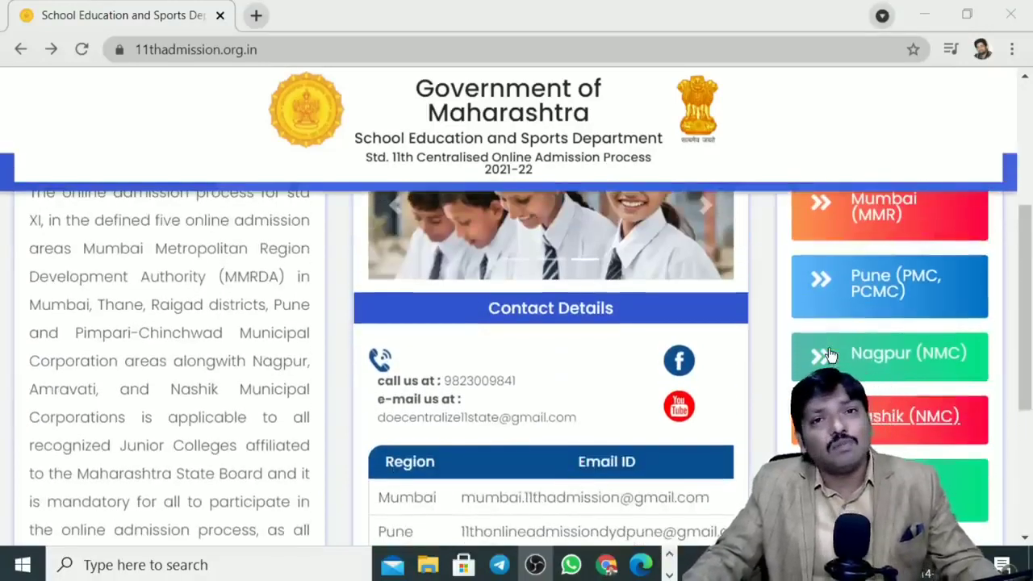
{"action": "scroll", "coordinate": [836, 359], "scroll_direction": "down", "scroll_amount": 2}
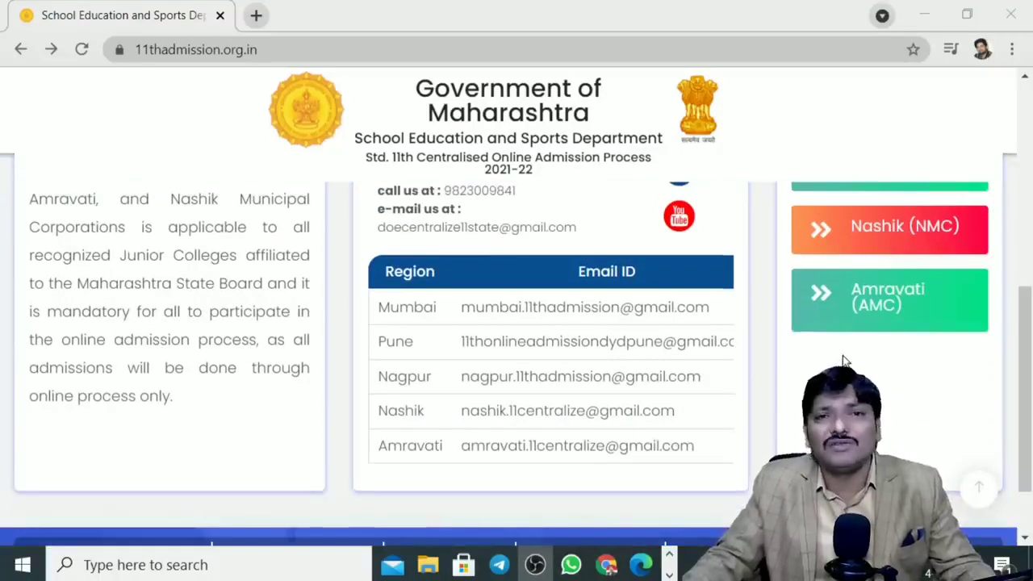
{"action": "scroll", "coordinate": [841, 355], "scroll_direction": "up", "scroll_amount": 3}
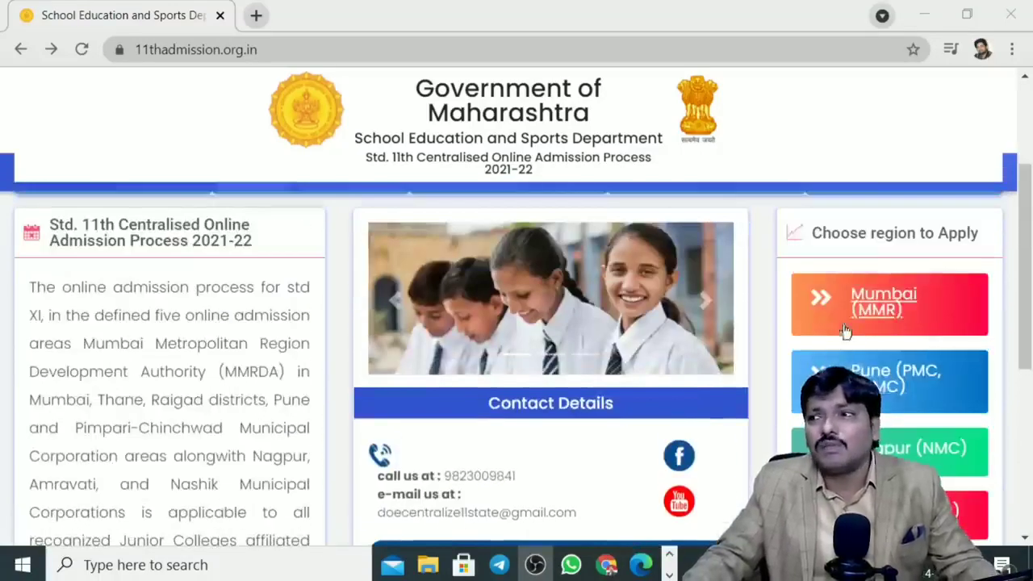
{"action": "scroll", "coordinate": [837, 339], "scroll_direction": "down", "scroll_amount": 1}
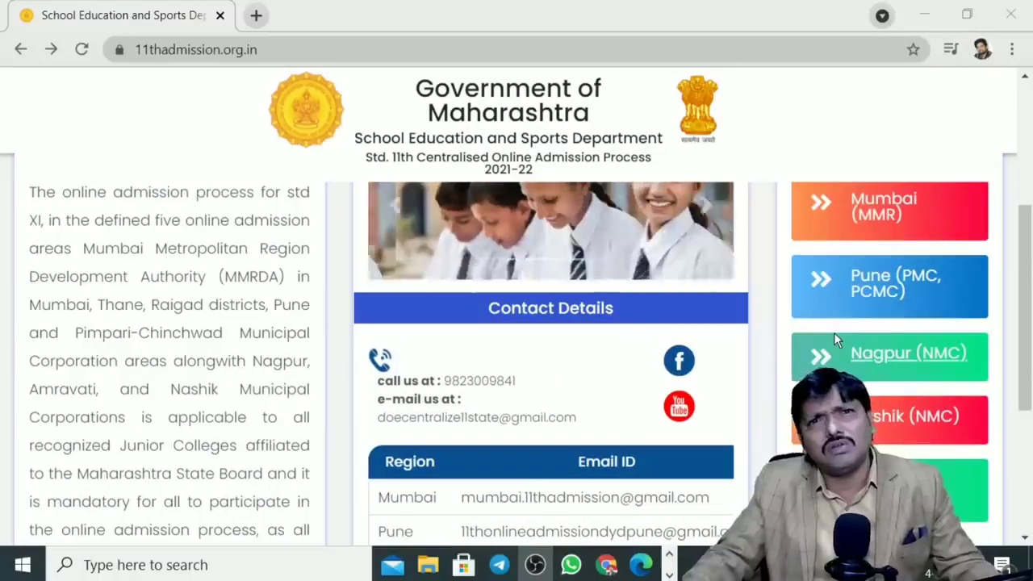
{"action": "scroll", "coordinate": [835, 332], "scroll_direction": "up", "scroll_amount": 1}
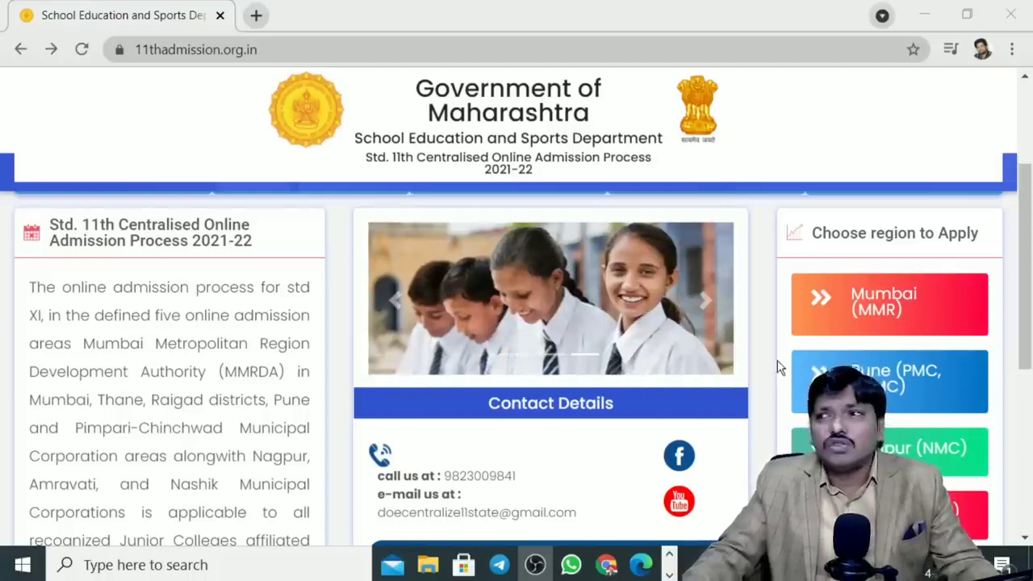
{"action": "left_click", "coordinate": [877, 298]}
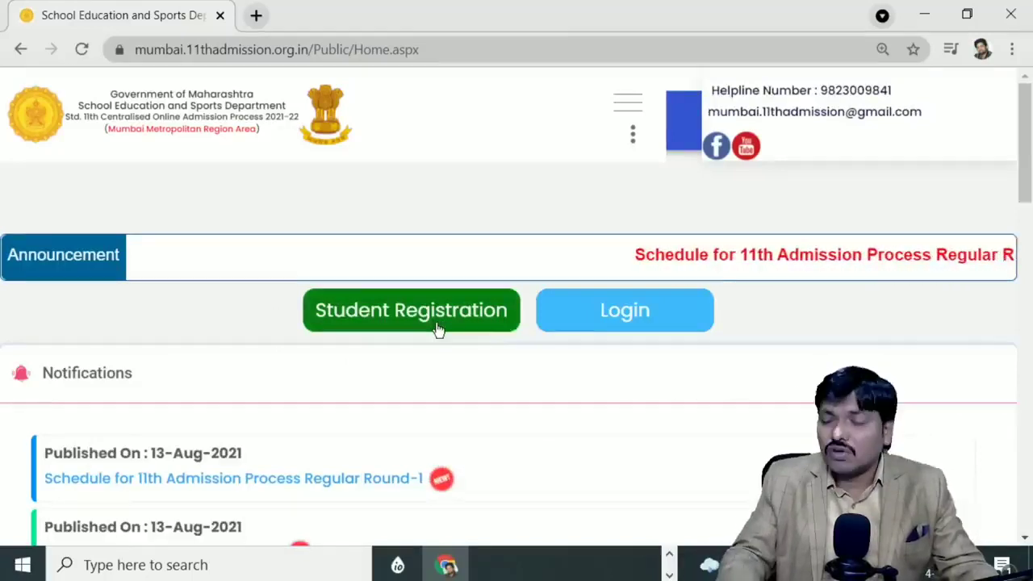
Step: Adjust Chrome's page zoom between 90% and 110%, finishing at 100%
{"action": "key", "text": "ctrl+minus"}
{"action": "key", "text": "ctrl+minus"}
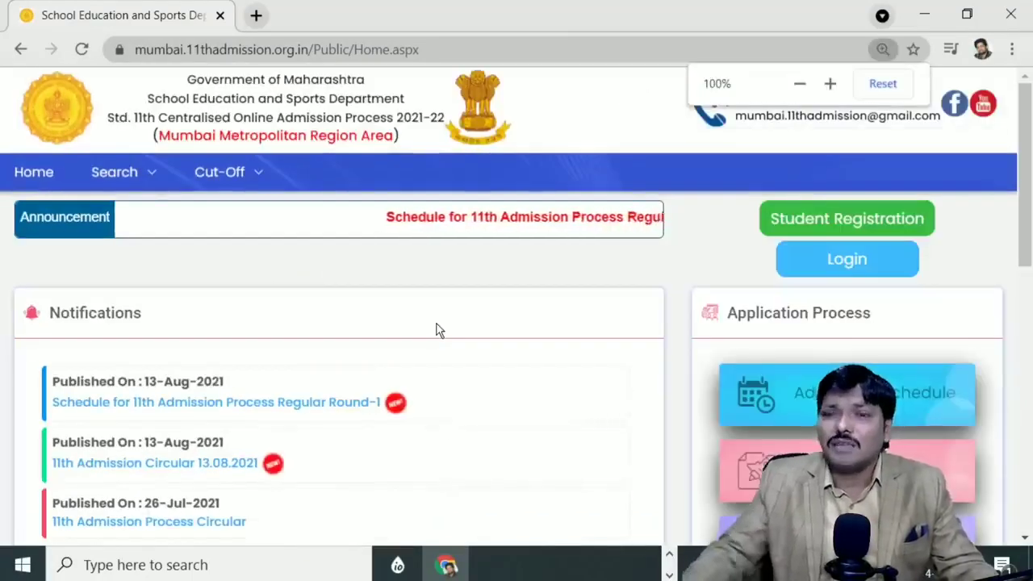
{"action": "key", "text": "ctrl+minus"}
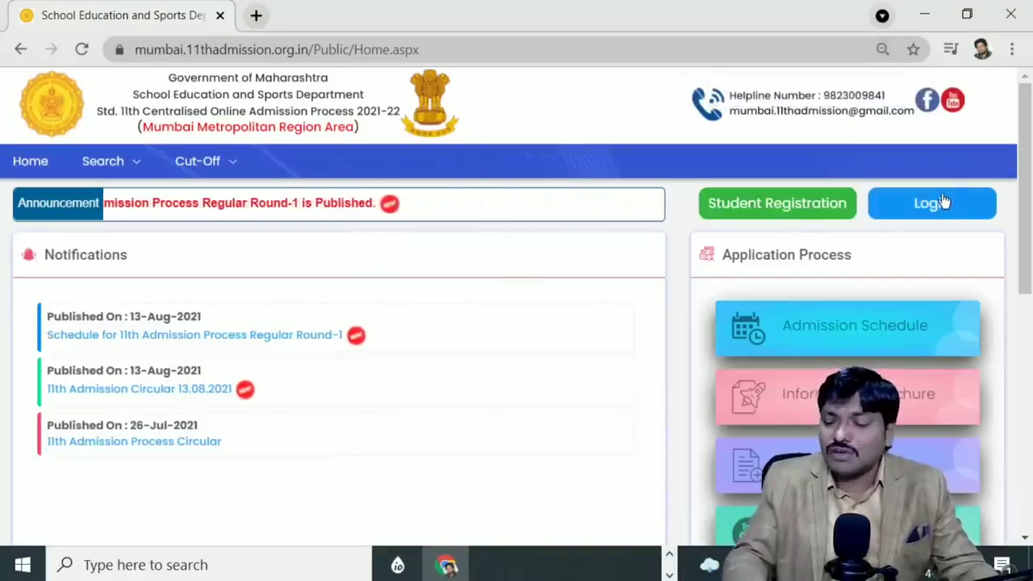
{"action": "key", "text": "ctrl+plus"}
{"action": "key", "text": "ctrl+plus"}
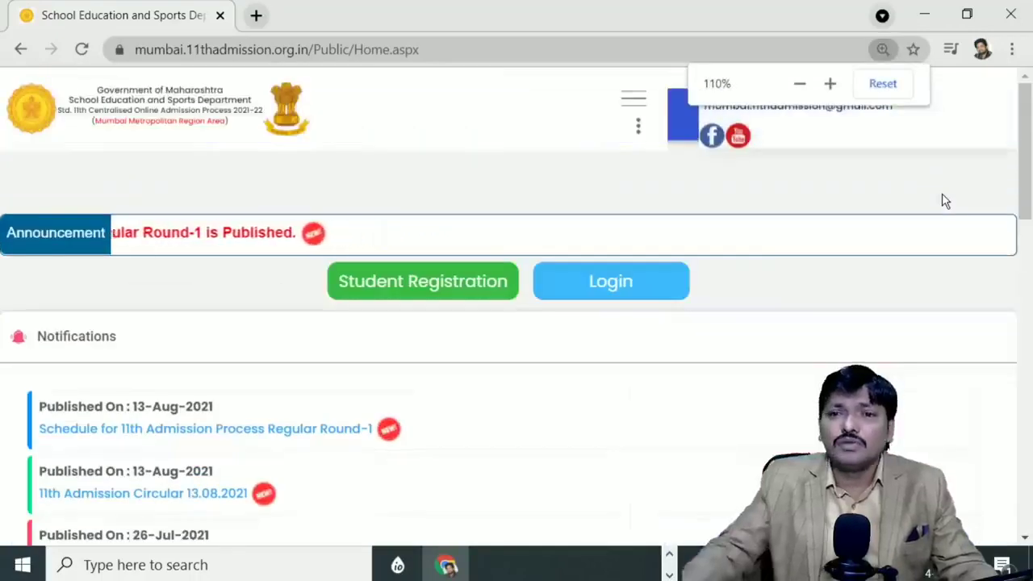
{"action": "key", "text": "ctrl+minus"}
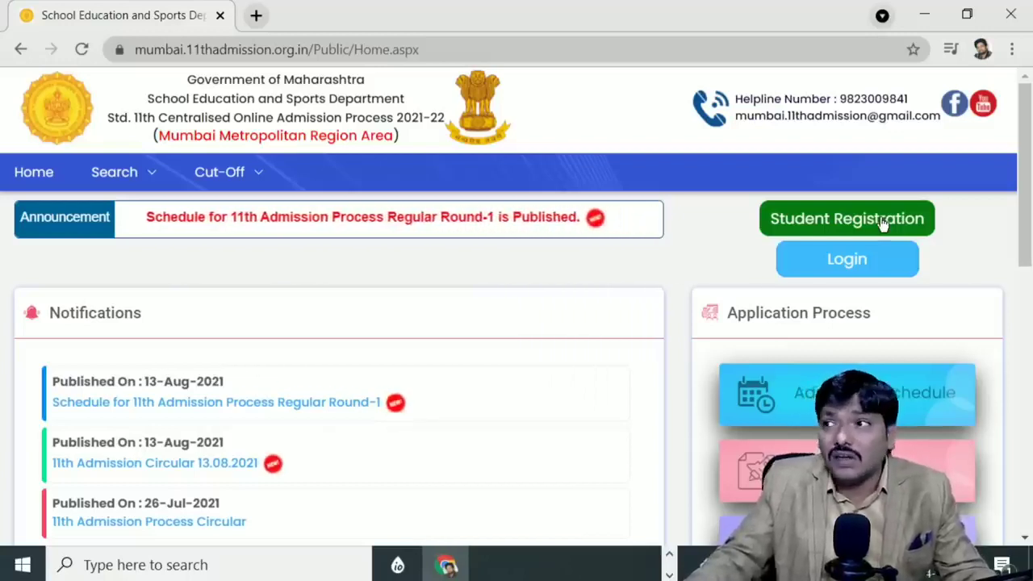
Step: Start Student Registration and select SSC as the board, keeping Within MMR Area and Fresher
{"action": "left_click", "coordinate": [882, 223]}
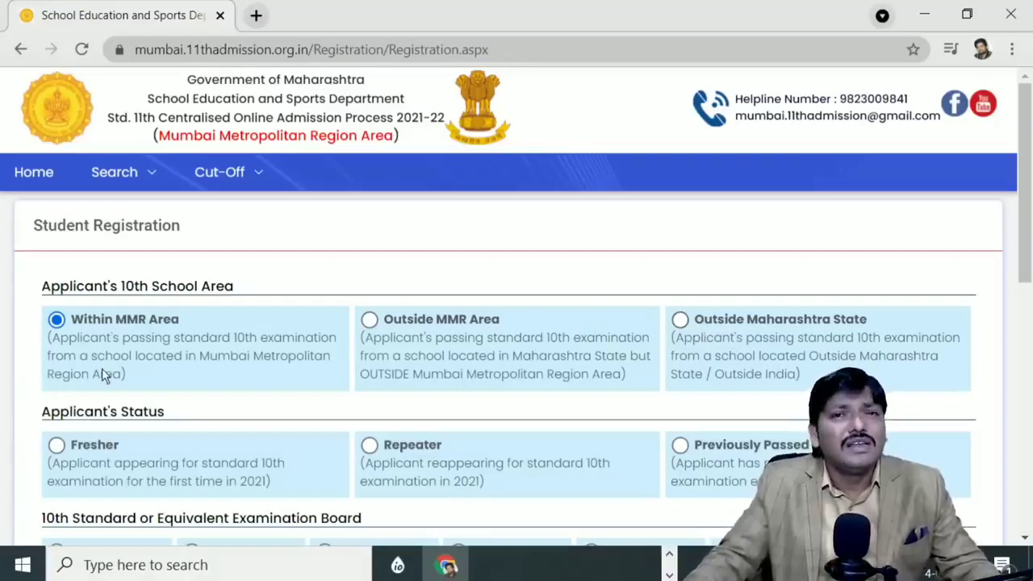
{"action": "scroll", "coordinate": [102, 368], "scroll_direction": "down", "scroll_amount": 1}
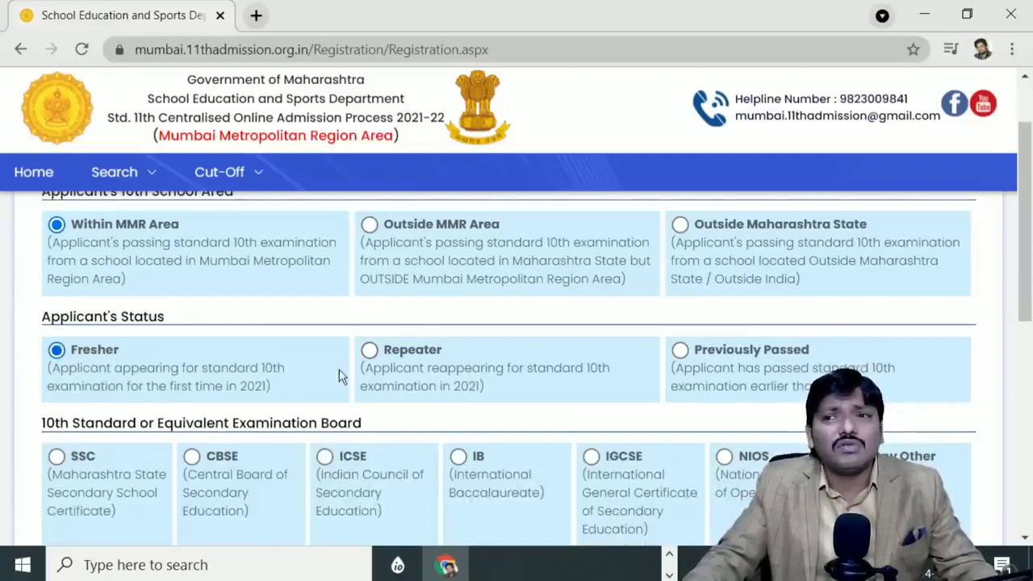
{"action": "scroll", "coordinate": [81, 404], "scroll_direction": "down", "scroll_amount": 1}
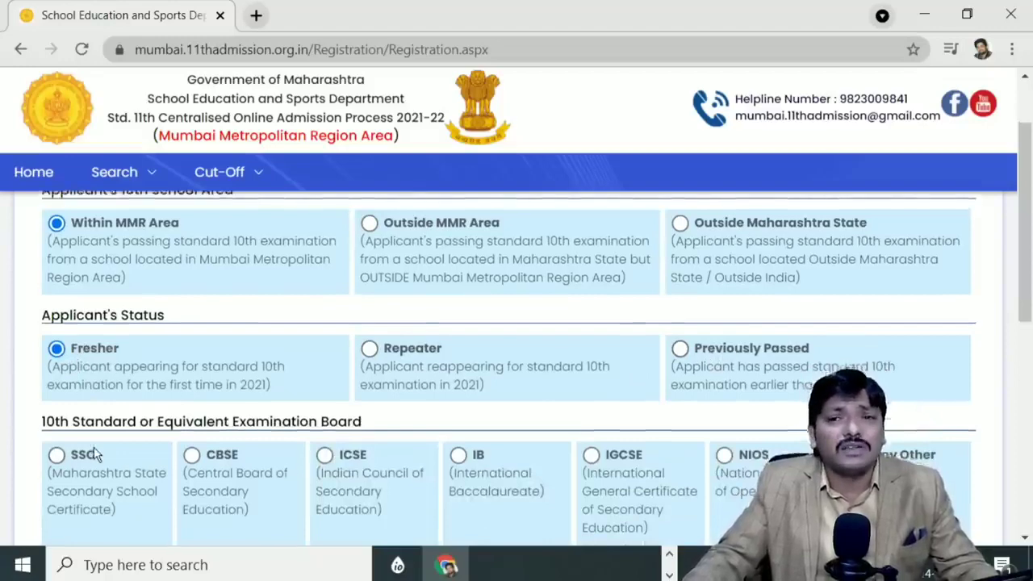
{"action": "left_click", "coordinate": [56, 363]}
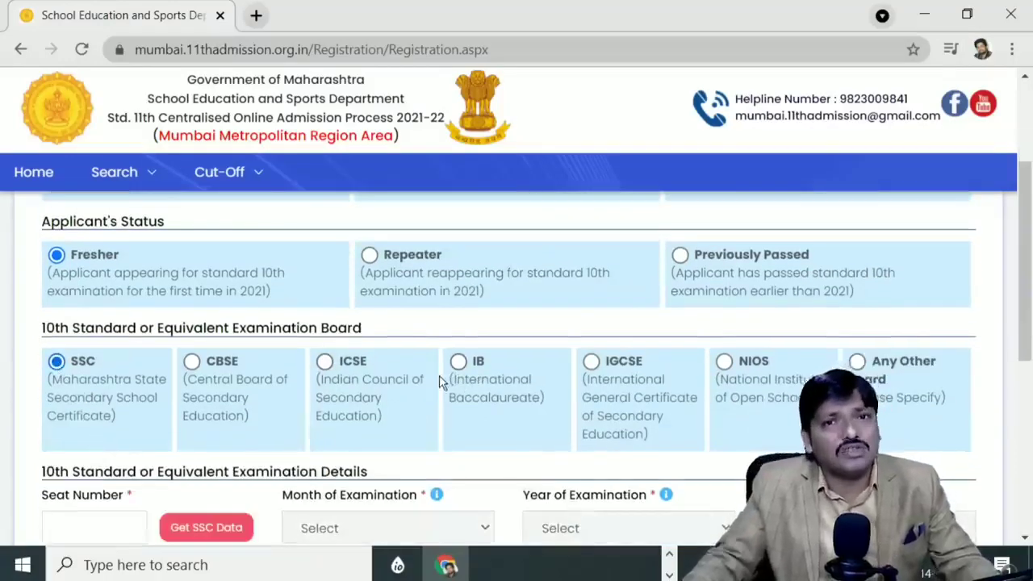
{"action": "scroll", "coordinate": [88, 406], "scroll_direction": "down", "scroll_amount": 2}
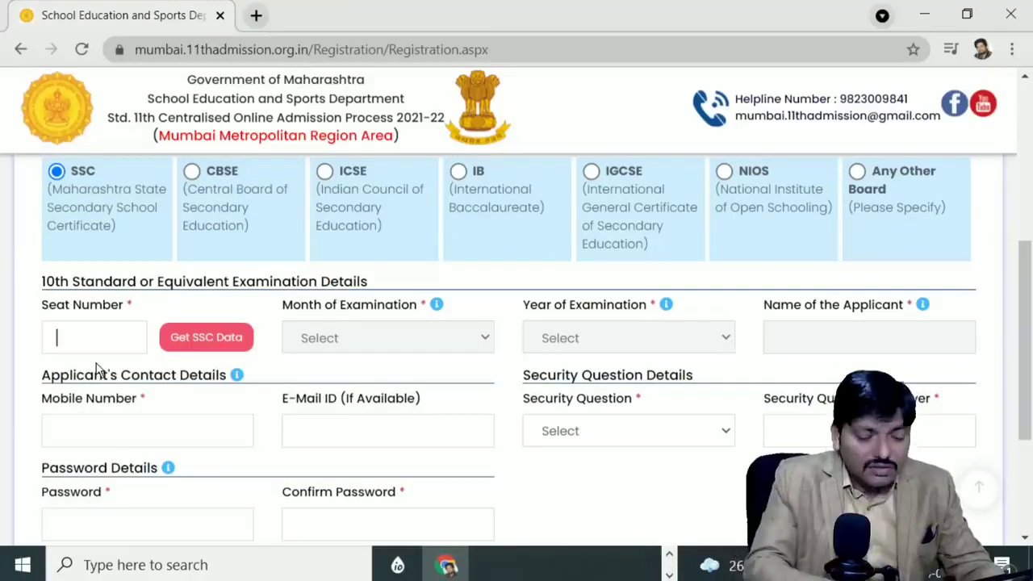
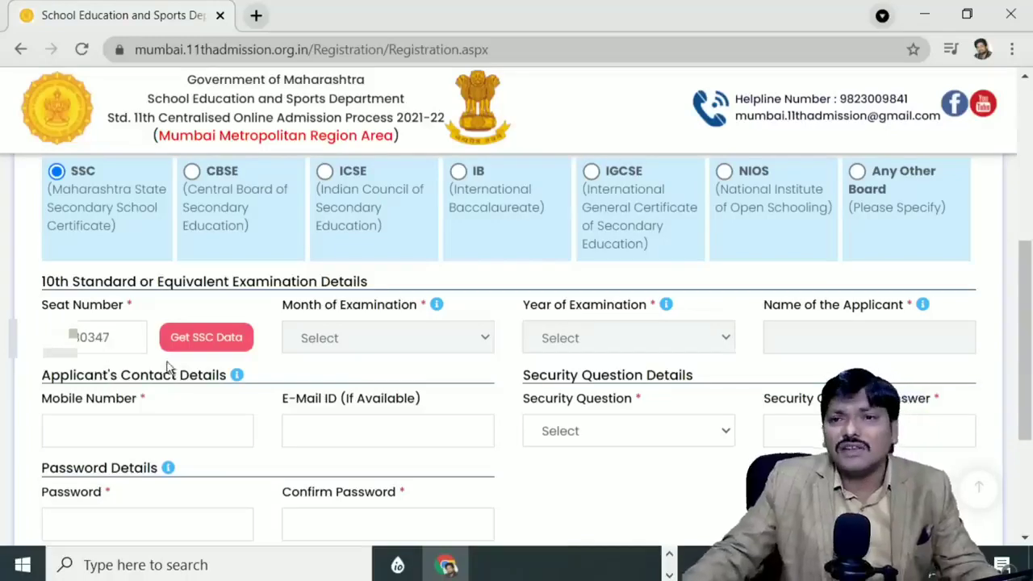
Step: Enter the SSC seat number, fetch the SSC data and confirm the student details
{"action": "left_click", "coordinate": [209, 337]}
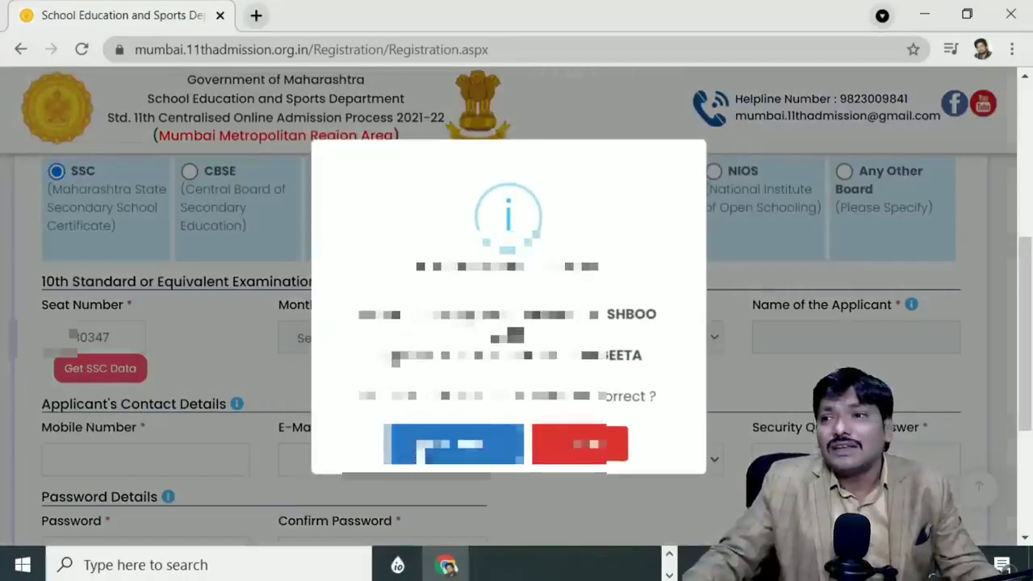
{"action": "left_click", "coordinate": [420, 453]}
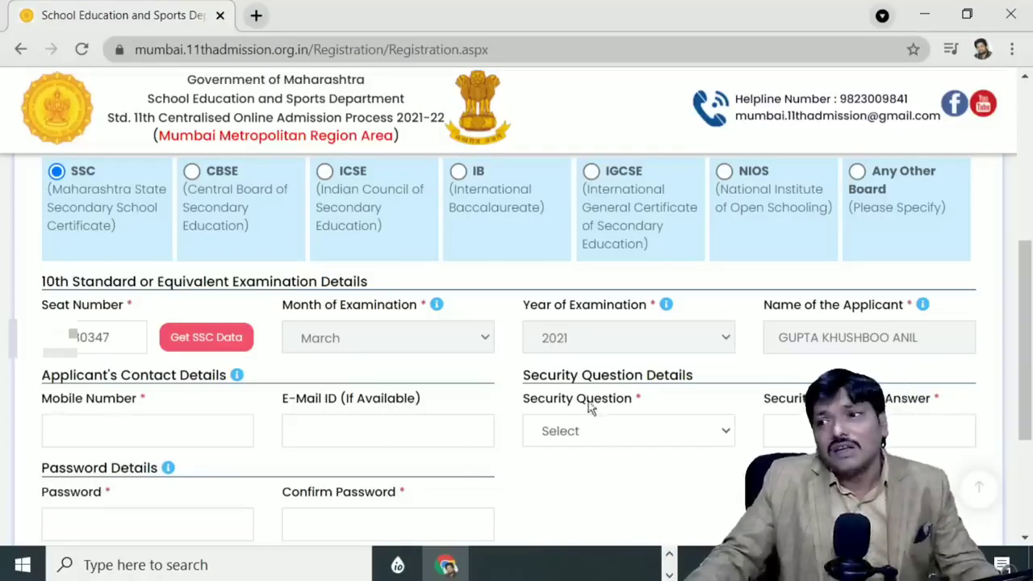
Step: Set the security question to the favourite game question
{"action": "left_click", "coordinate": [596, 429]}
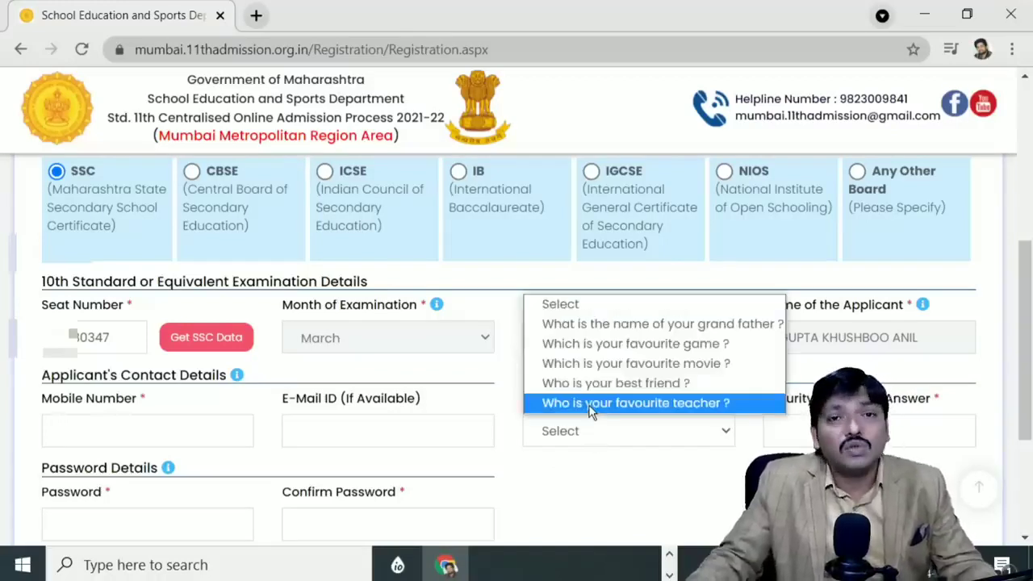
{"action": "left_click", "coordinate": [635, 346]}
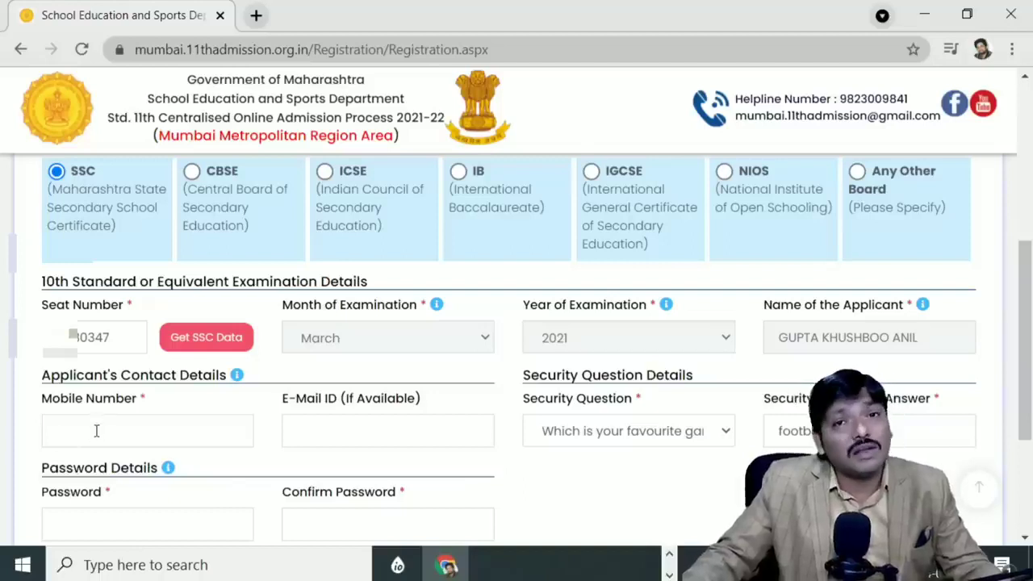
{"action": "scroll", "coordinate": [516, 347], "scroll_direction": "down", "scroll_amount": 1}
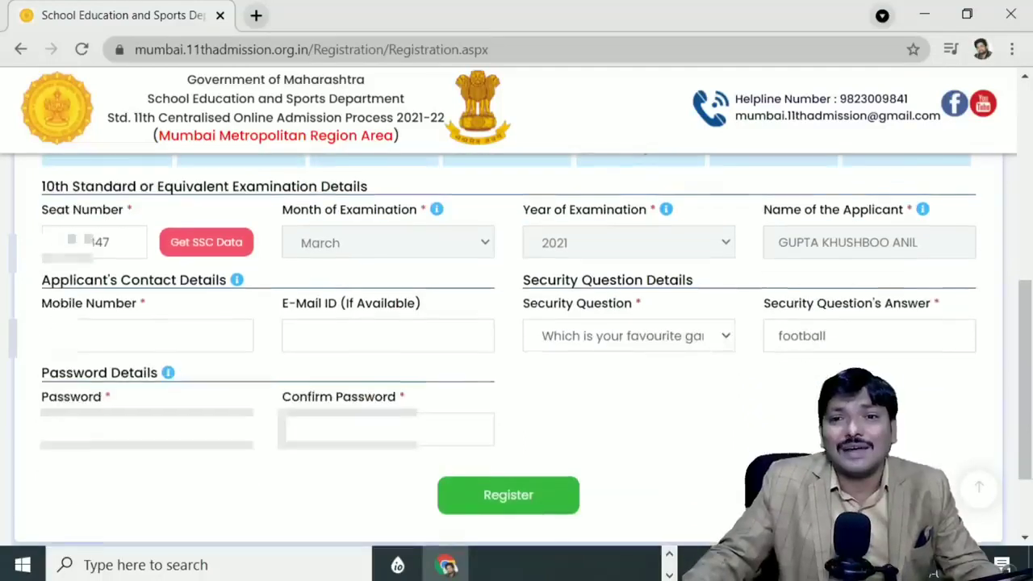
Step: Enter and confirm the account password, then go to the mobile number field
{"action": "left_click", "coordinate": [110, 436]}
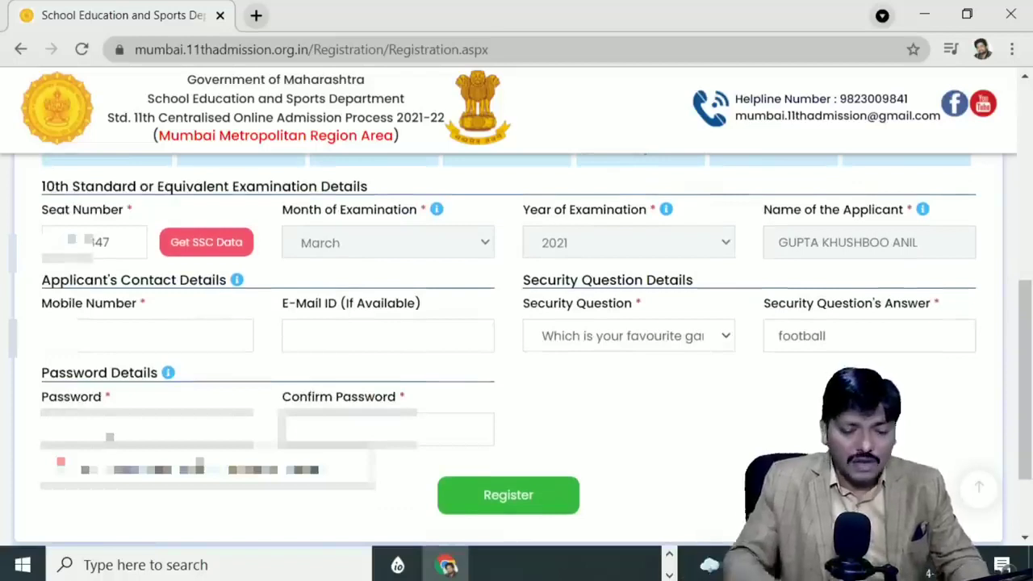
{"action": "type", "text": "••"}
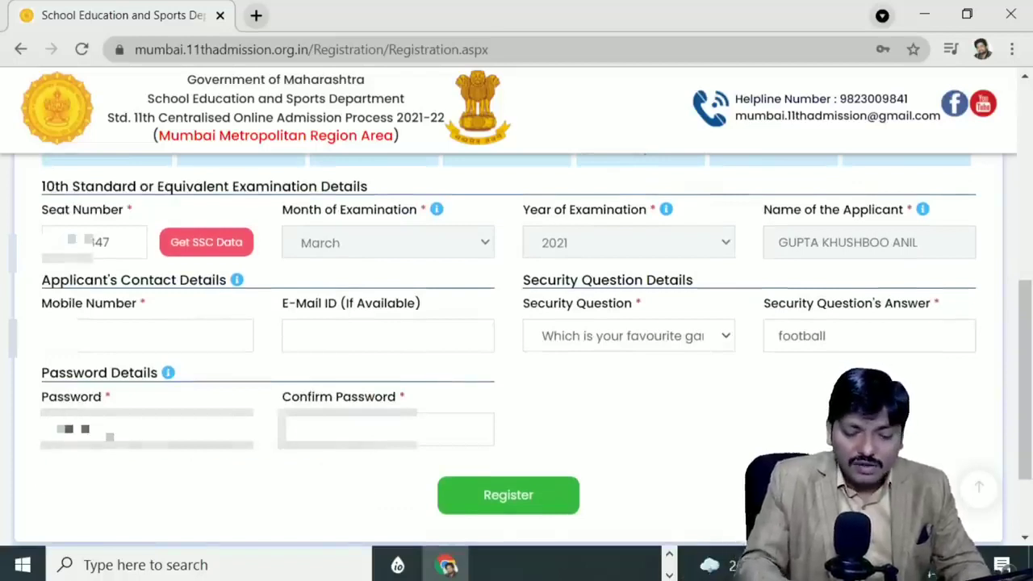
{"action": "type", "text": "•"}
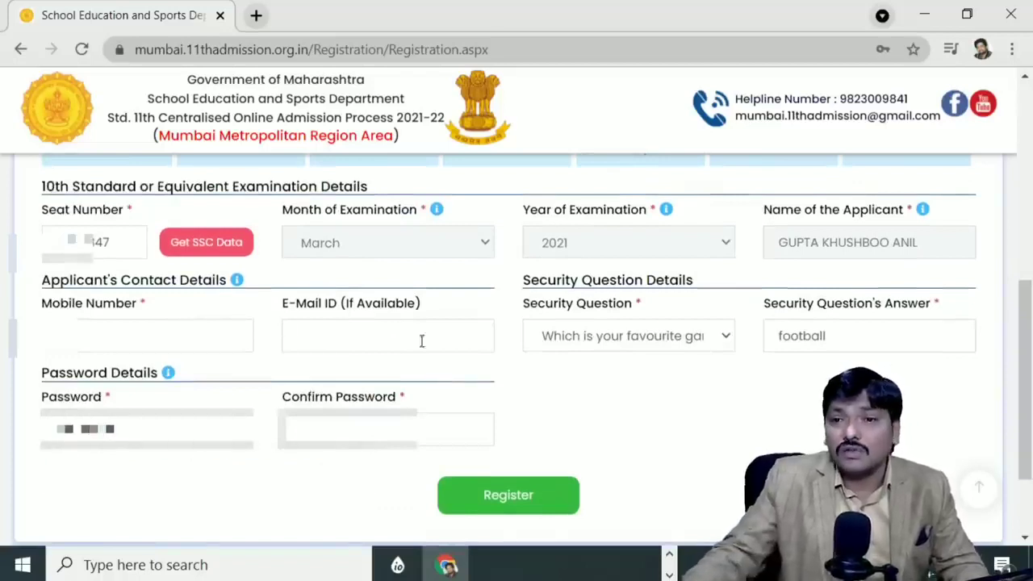
{"action": "left_click", "coordinate": [356, 445]}
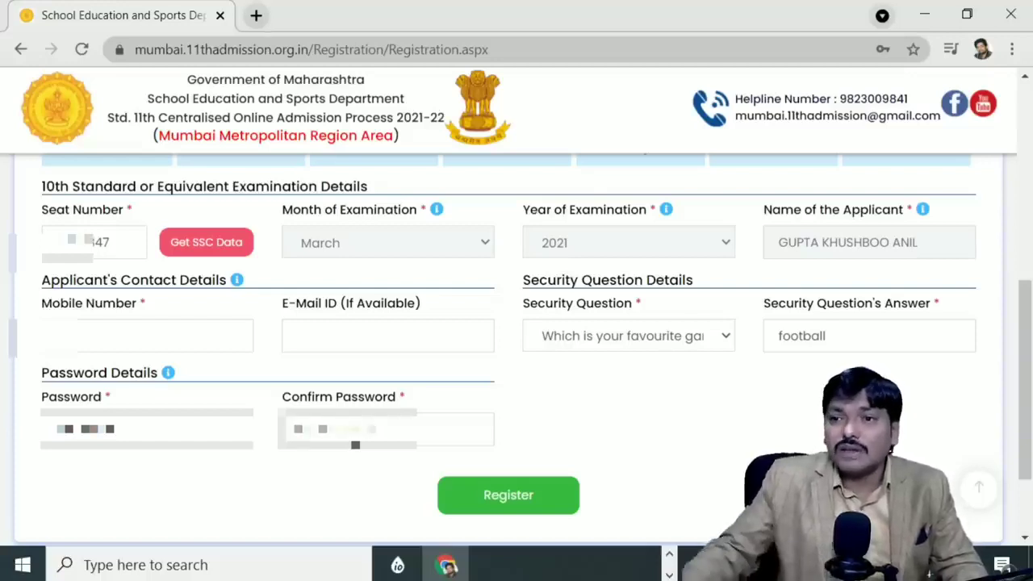
{"action": "left_click", "coordinate": [159, 342]}
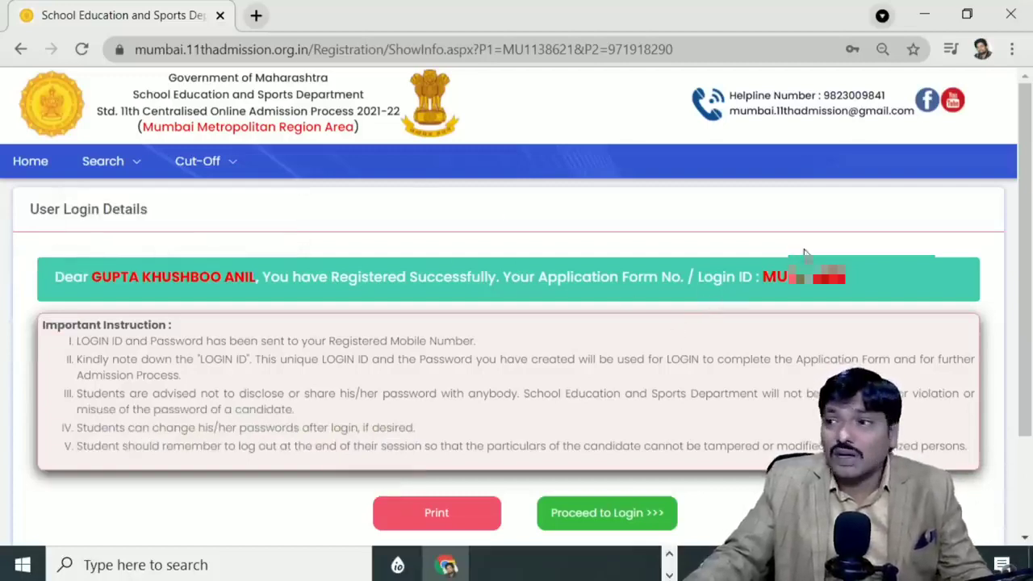
Step: Copy the newly issued Login ID and proceed to the login page
{"action": "left_click_drag", "start_coordinate": [762, 277], "coordinate": [845, 277]}
{"action": "right_click", "coordinate": [830, 274]}
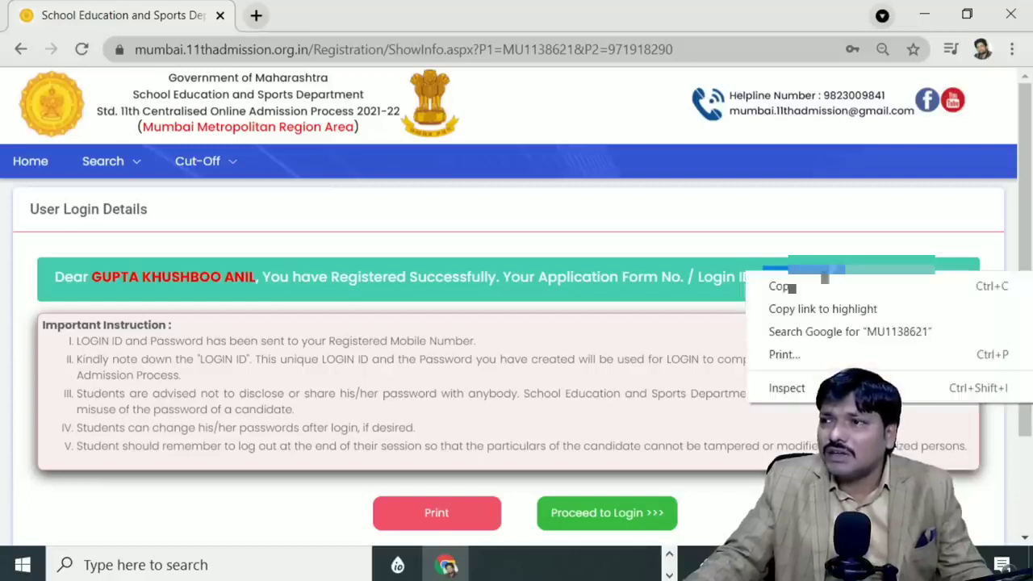
{"action": "left_click", "coordinate": [817, 287]}
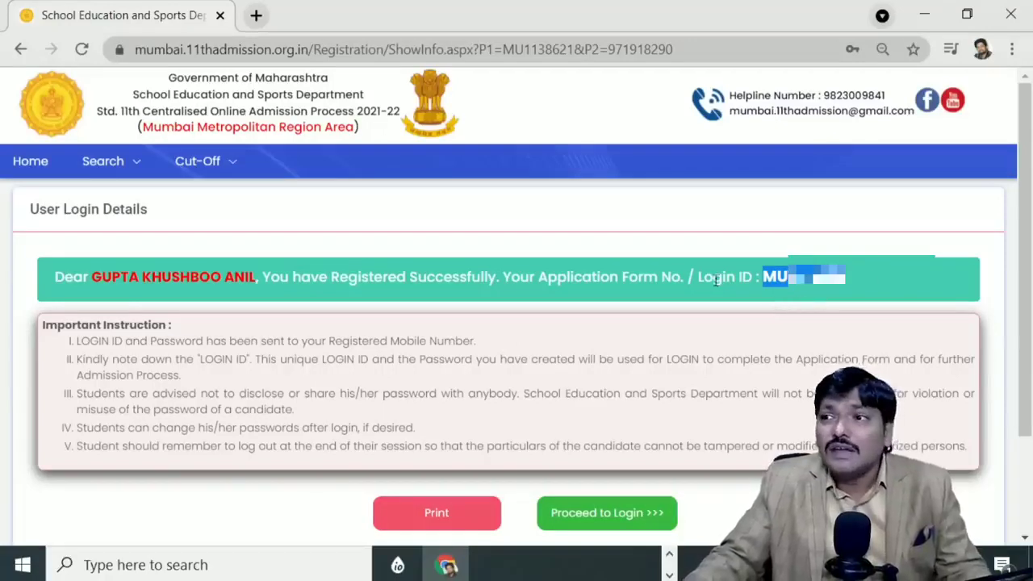
{"action": "left_click_drag", "start_coordinate": [540, 276], "coordinate": [764, 268]}
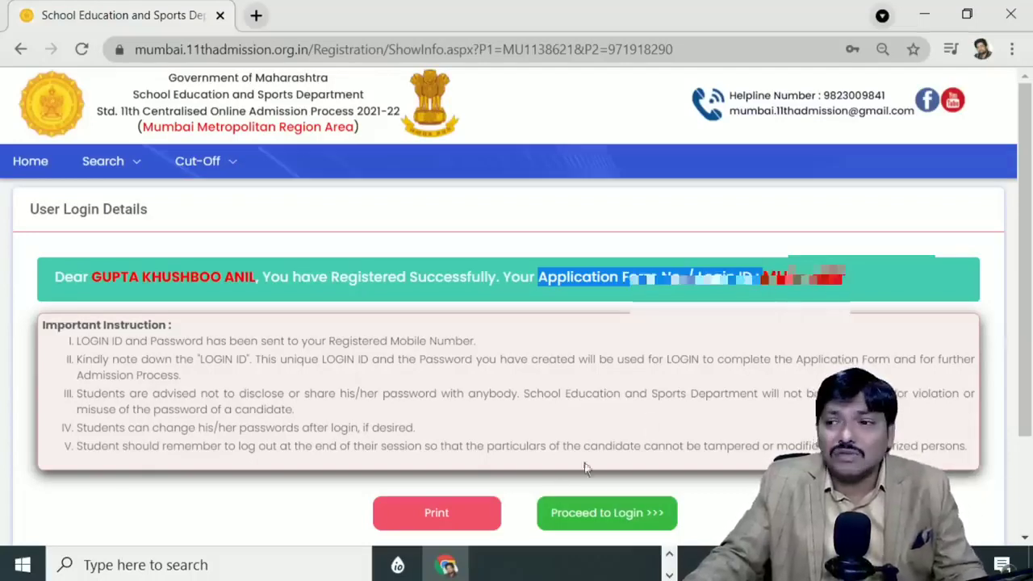
{"action": "left_click", "coordinate": [601, 515]}
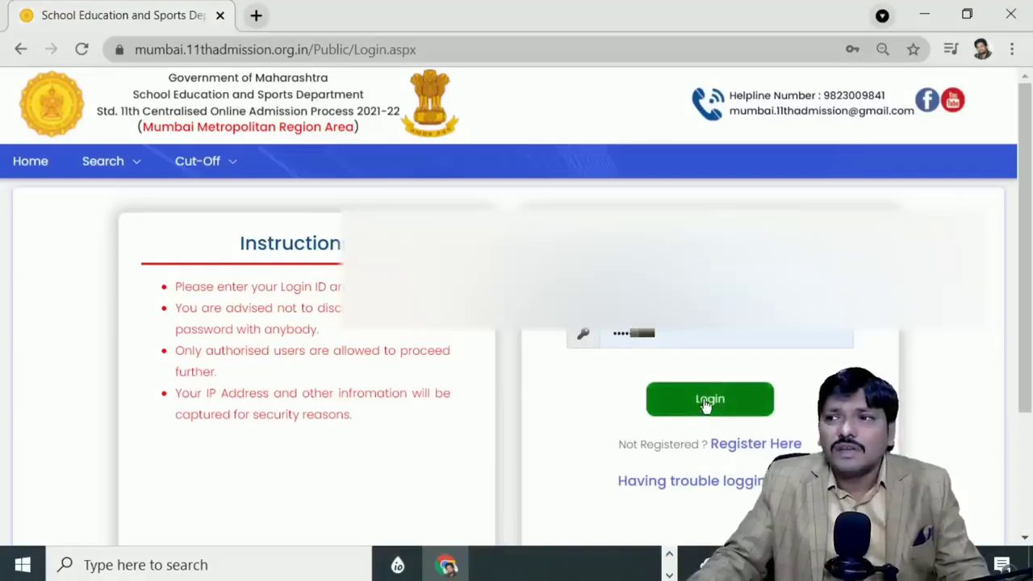
Step: Log in with the saved password, save it in Chrome, and check Part-I shows Incomplete
{"action": "left_click", "coordinate": [707, 339]}
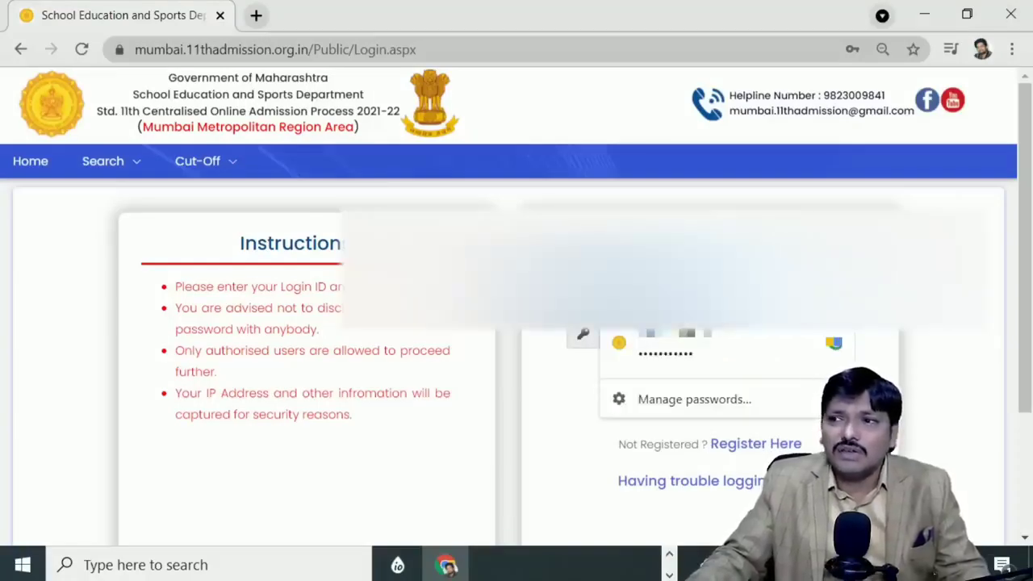
{"action": "left_click", "coordinate": [694, 352]}
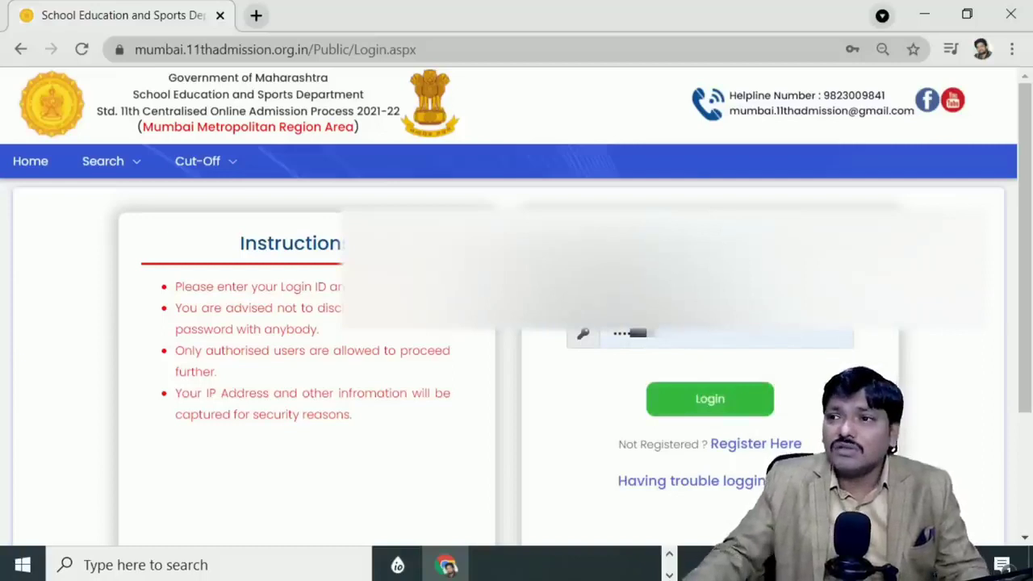
{"action": "left_click", "coordinate": [713, 417]}
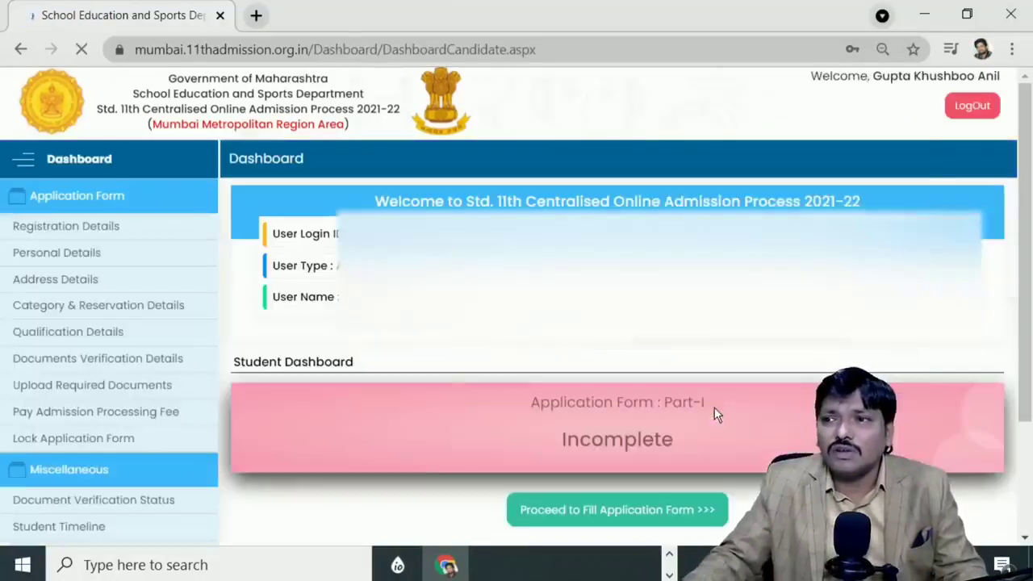
{"action": "left_click", "coordinate": [814, 362]}
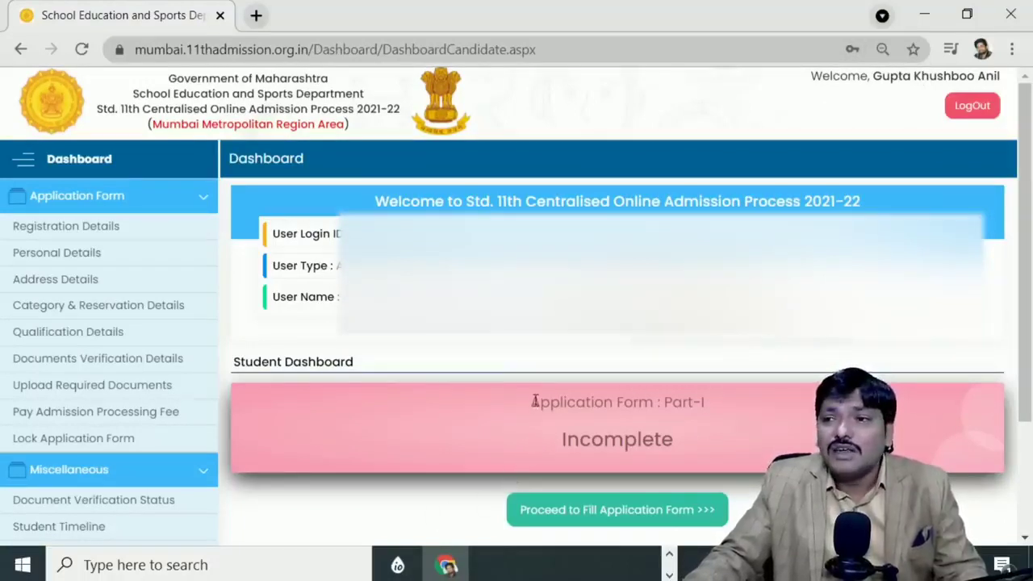
{"action": "left_click_drag", "start_coordinate": [533, 401], "coordinate": [768, 425]}
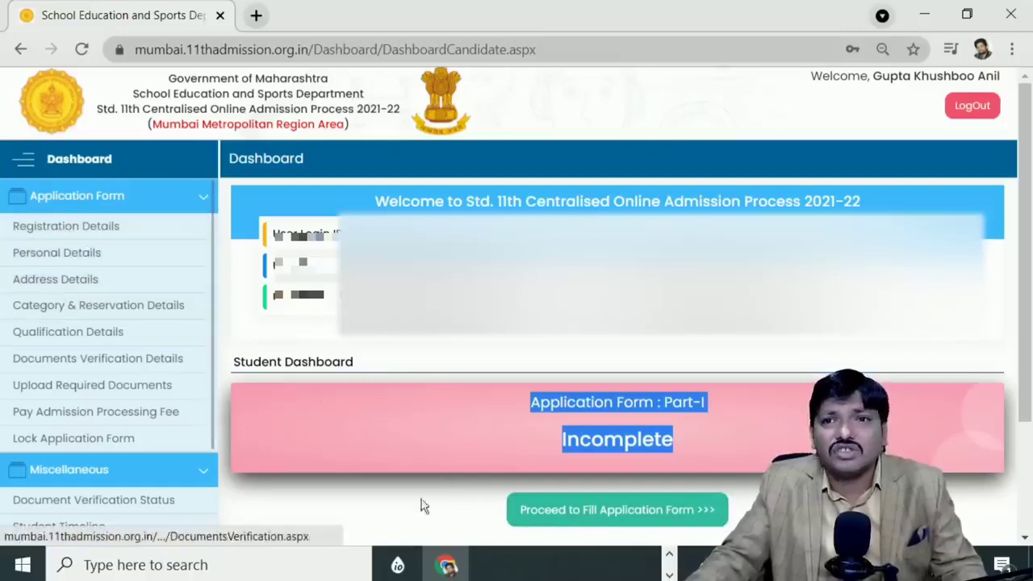
Step: Start the application form and dismiss the In-house Quota information notice
{"action": "left_click", "coordinate": [563, 521]}
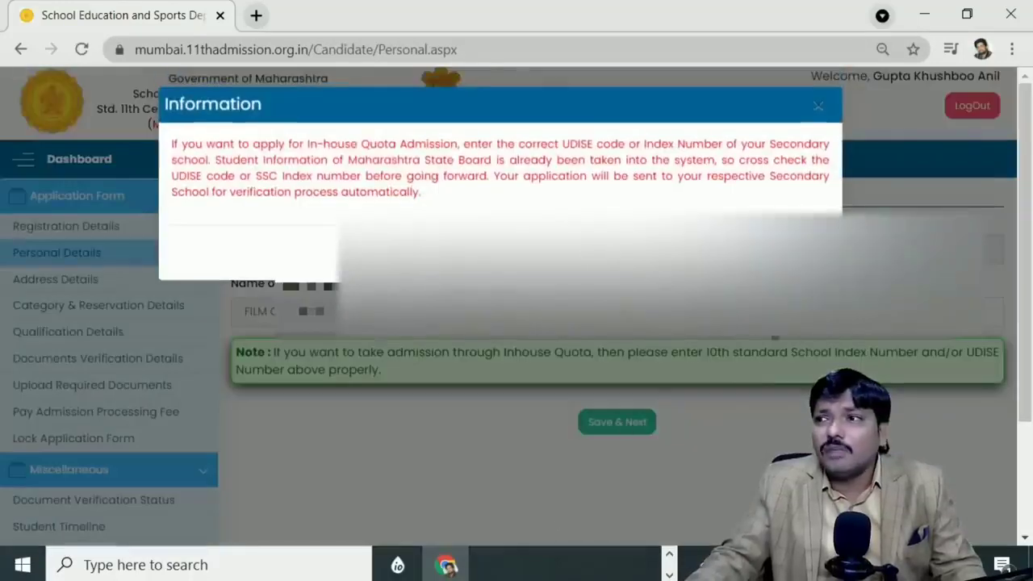
{"action": "left_click", "coordinate": [802, 252]}
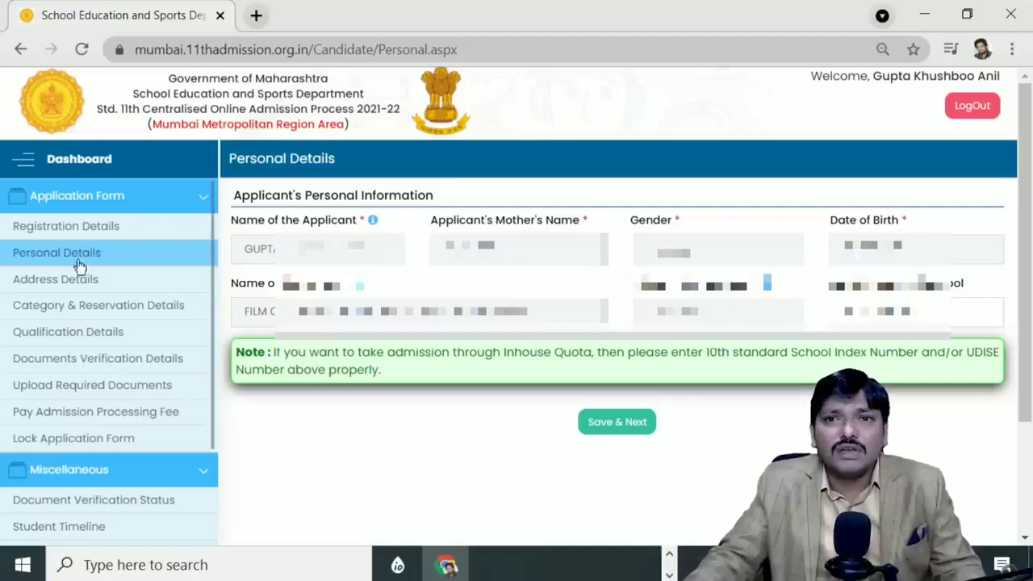
Step: Save the personal details and choose Mumbai Suburban as the district
{"action": "left_click", "coordinate": [626, 431]}
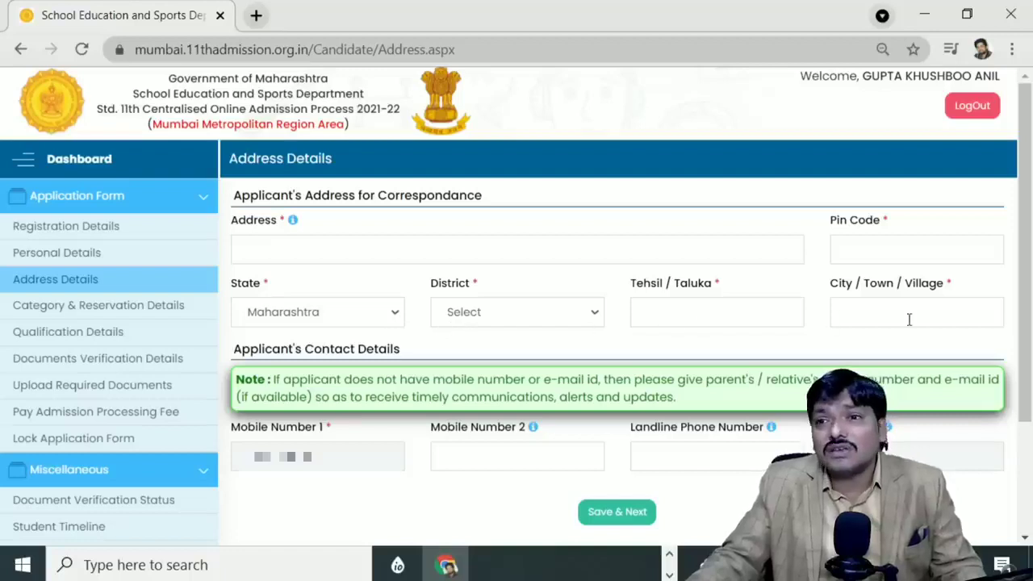
{"action": "left_click", "coordinate": [481, 321]}
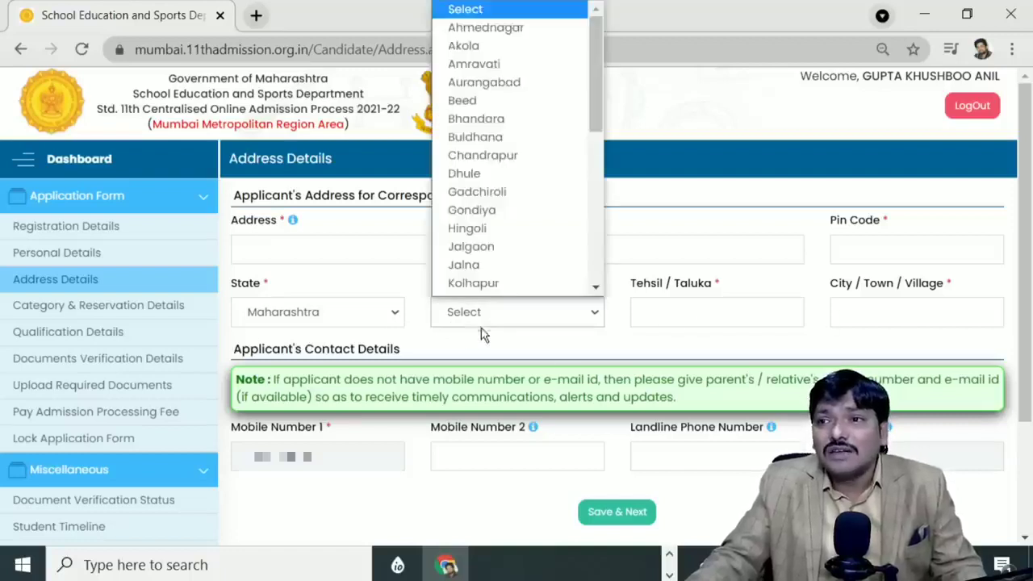
{"action": "scroll", "coordinate": [472, 202], "scroll_direction": "down", "scroll_amount": 7}
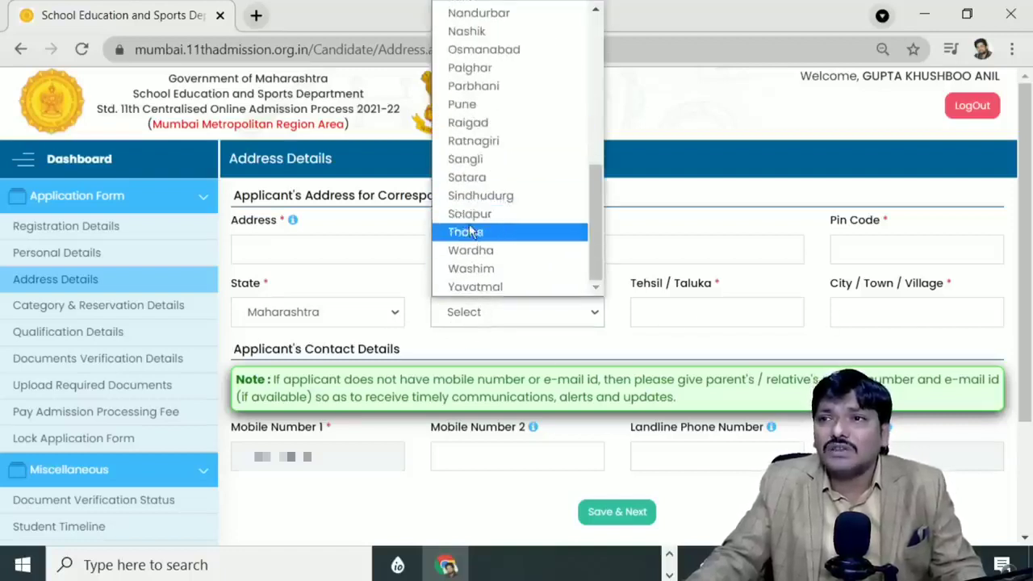
{"action": "scroll", "coordinate": [470, 229], "scroll_direction": "up", "scroll_amount": 7}
{"action": "scroll", "coordinate": [476, 222], "scroll_direction": "down", "scroll_amount": 4}
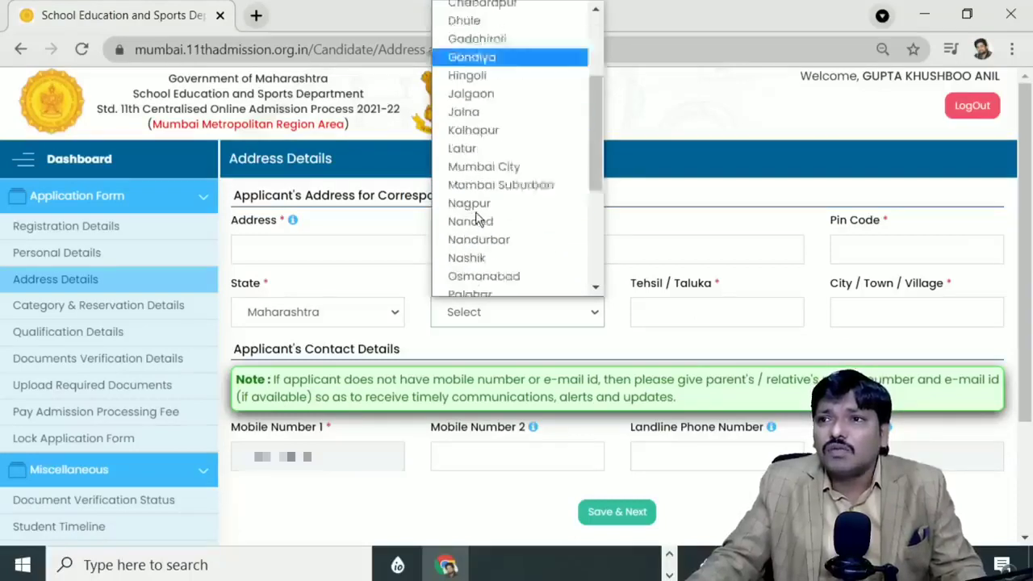
{"action": "left_click", "coordinate": [517, 154]}
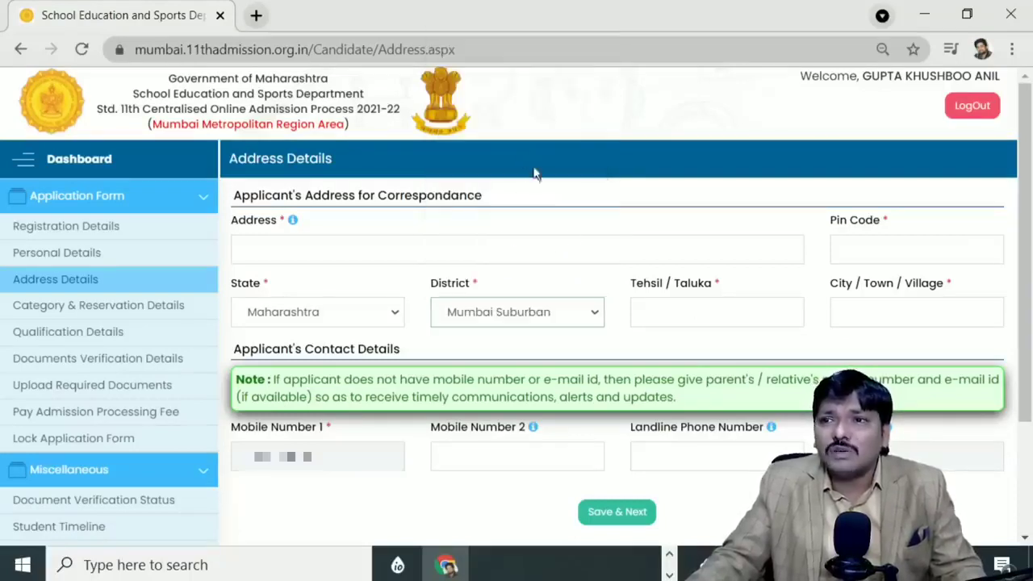
Step: Enter tehsil/taluka BORIVALI and city MUMBAI
{"action": "left_click", "coordinate": [671, 310]}
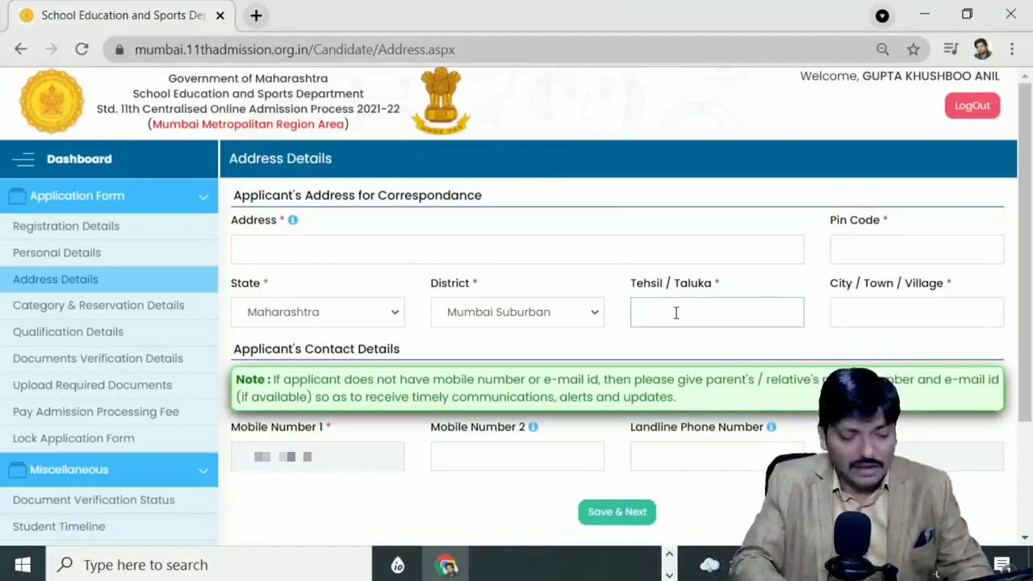
{"action": "type", "text": "BOR"}
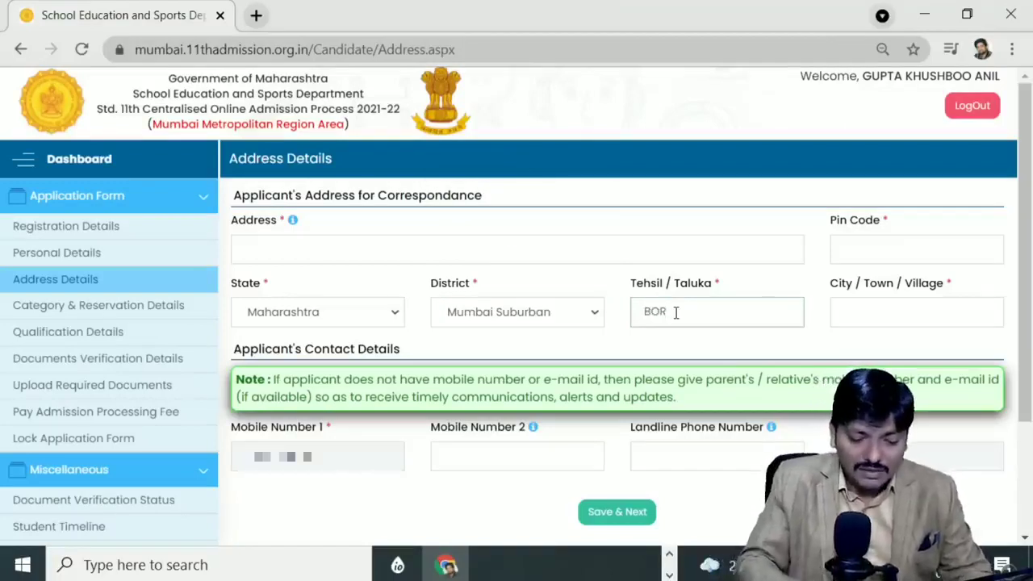
{"action": "type", "text": "IVALI"}
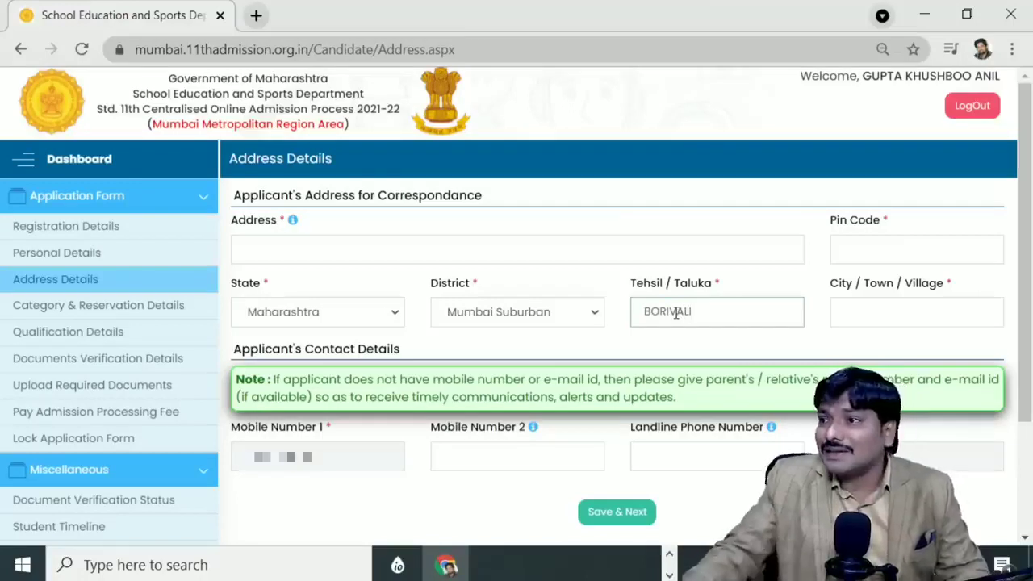
{"action": "left_click", "coordinate": [849, 307]}
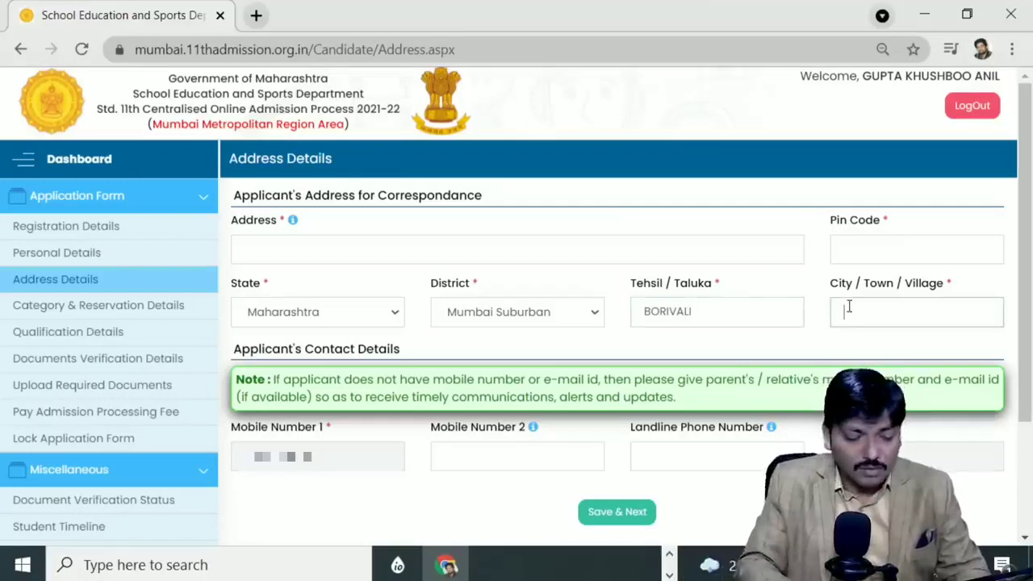
{"action": "type", "text": "MU"}
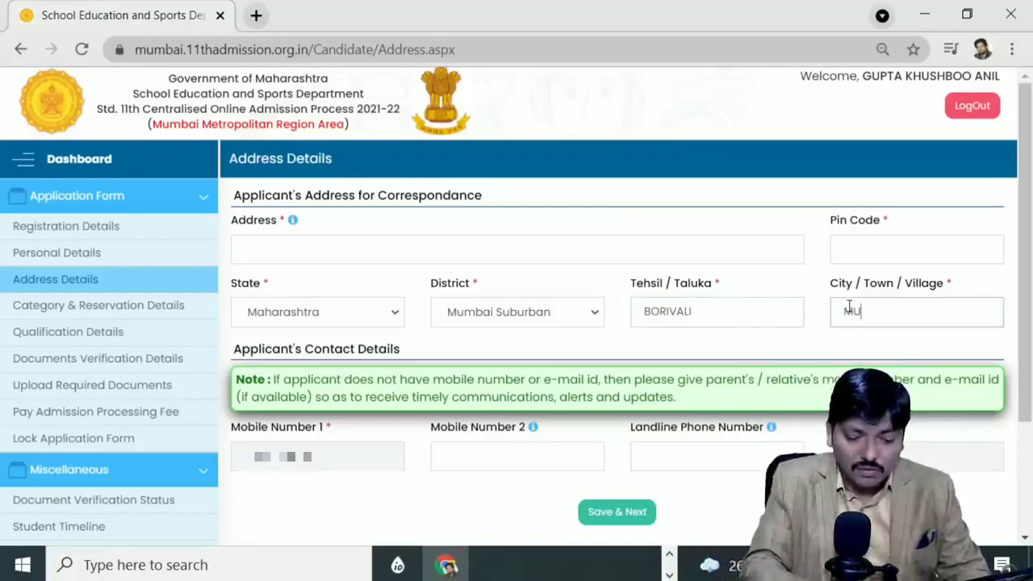
{"action": "type", "text": "MBAI3"}
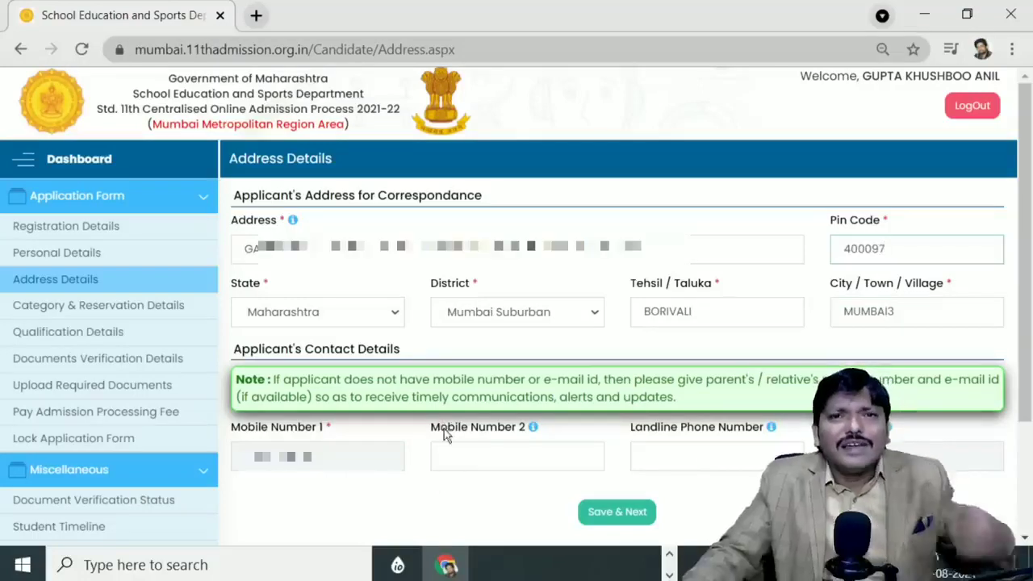
{"action": "left_click", "coordinate": [619, 517]}
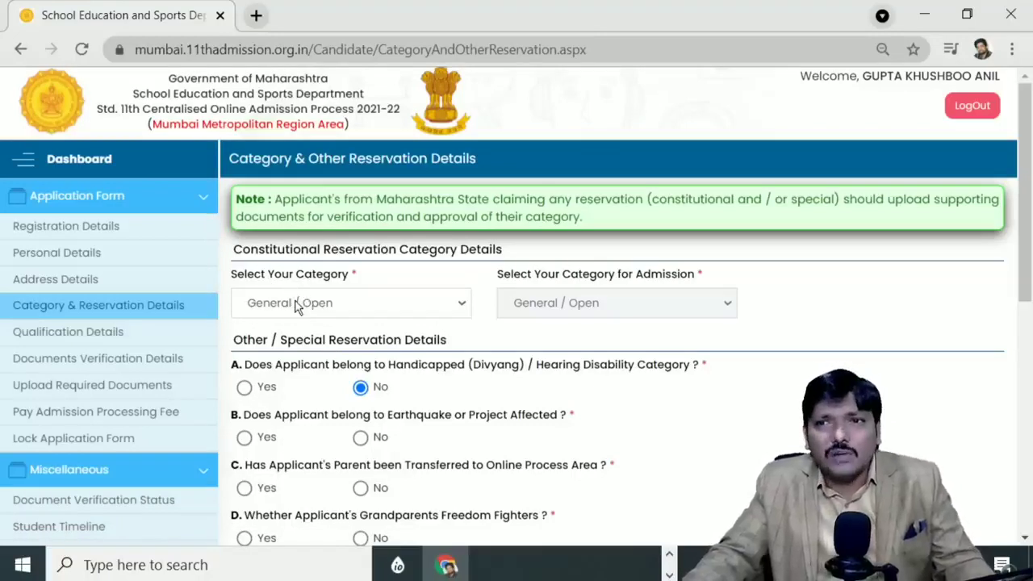
{"action": "left_click", "coordinate": [298, 305]}
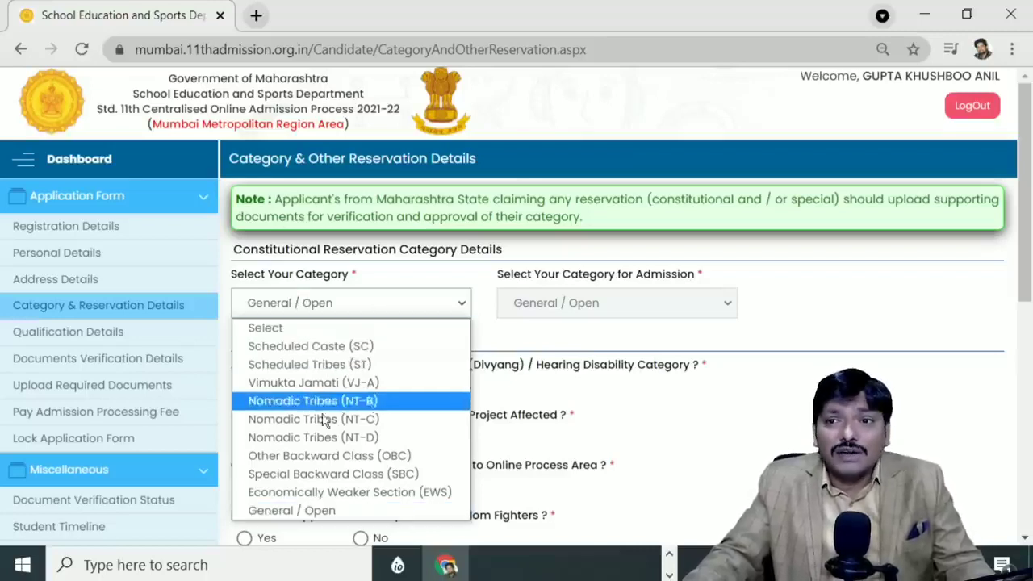
{"action": "left_click", "coordinate": [294, 509]}
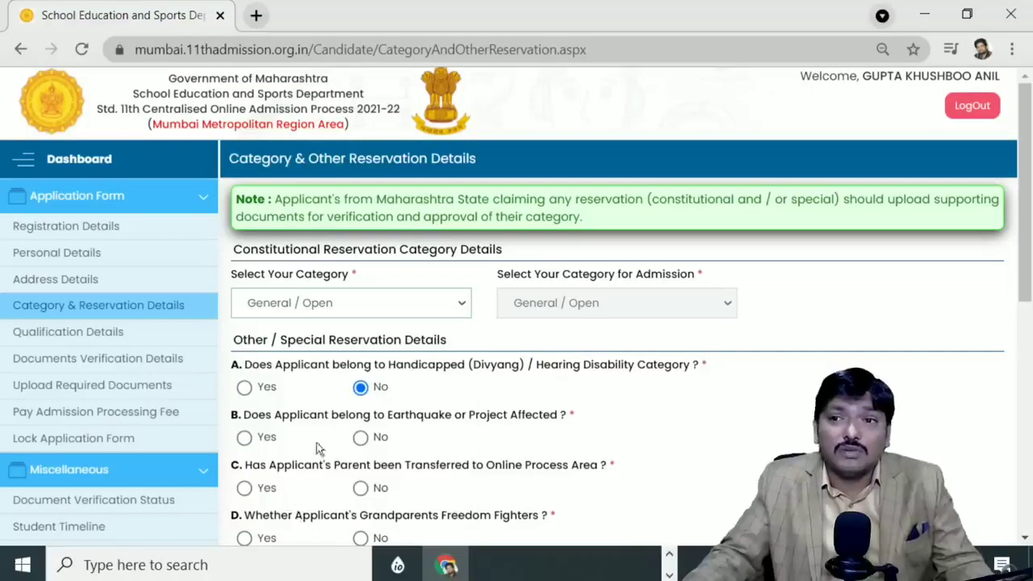
{"action": "left_click", "coordinate": [428, 303]}
{"action": "left_click", "coordinate": [297, 349]}
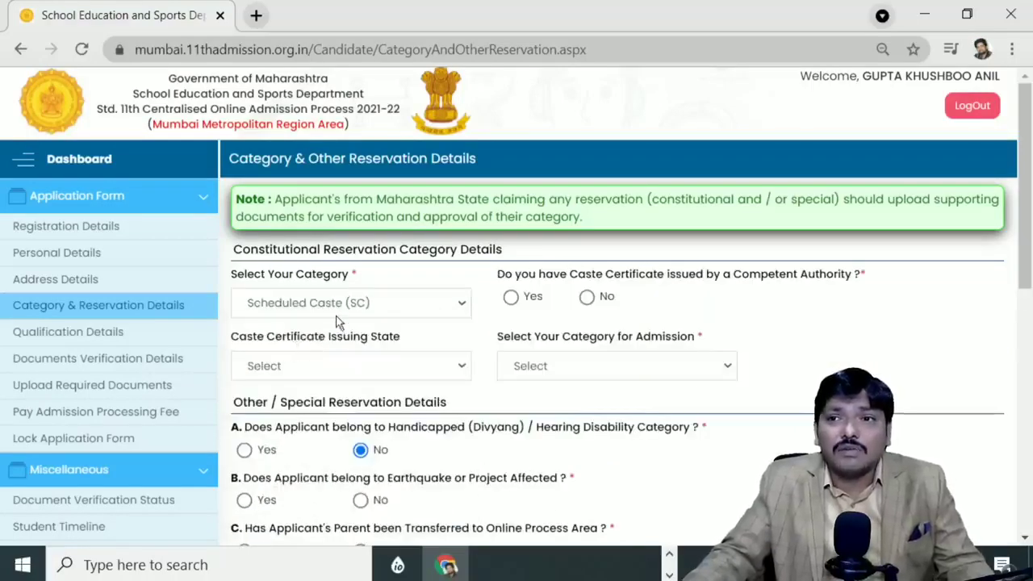
{"action": "left_click", "coordinate": [339, 309]}
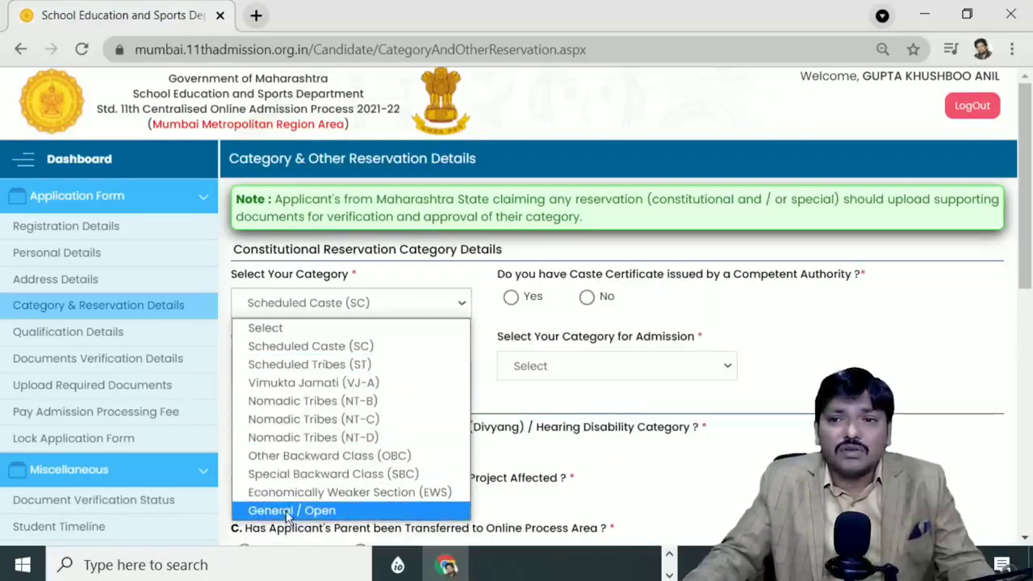
{"action": "left_click", "coordinate": [288, 512]}
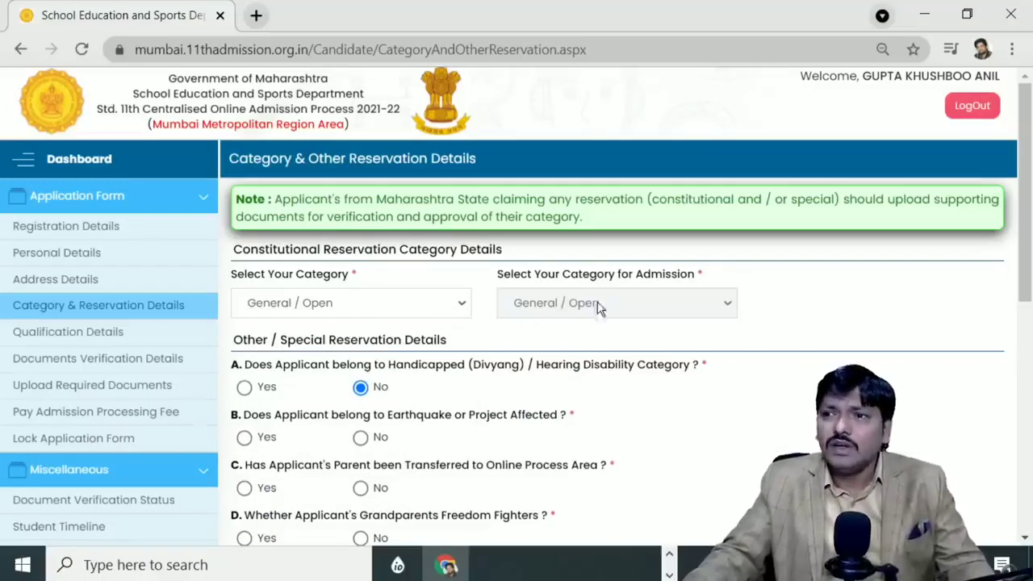
Step: Zoom Chrome to 110% and scroll down the Category & Reservation form
{"action": "scroll", "coordinate": [351, 337], "scroll_direction": "down", "scroll_amount": 1}
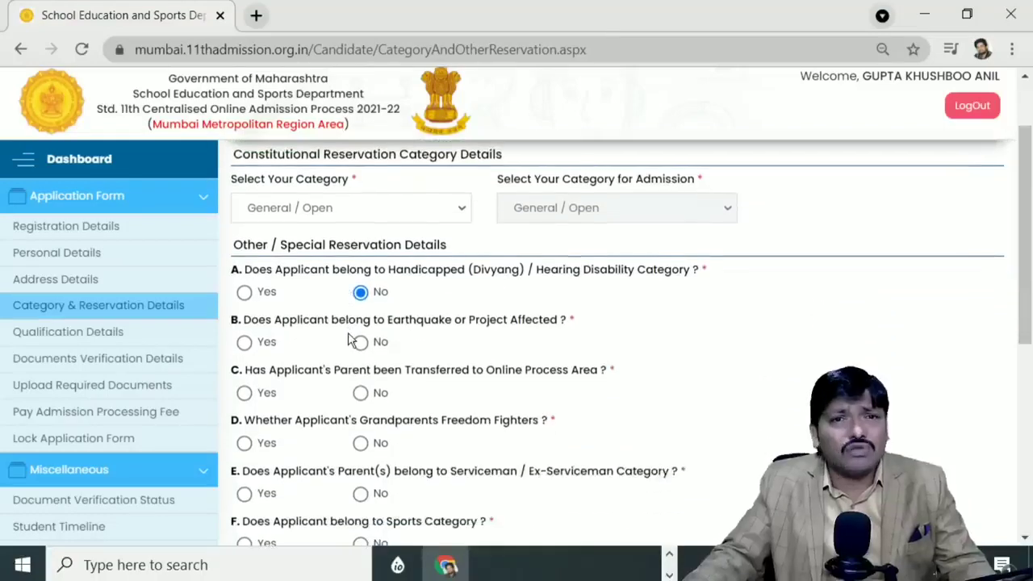
{"action": "key", "text": "ctrl+plus"}
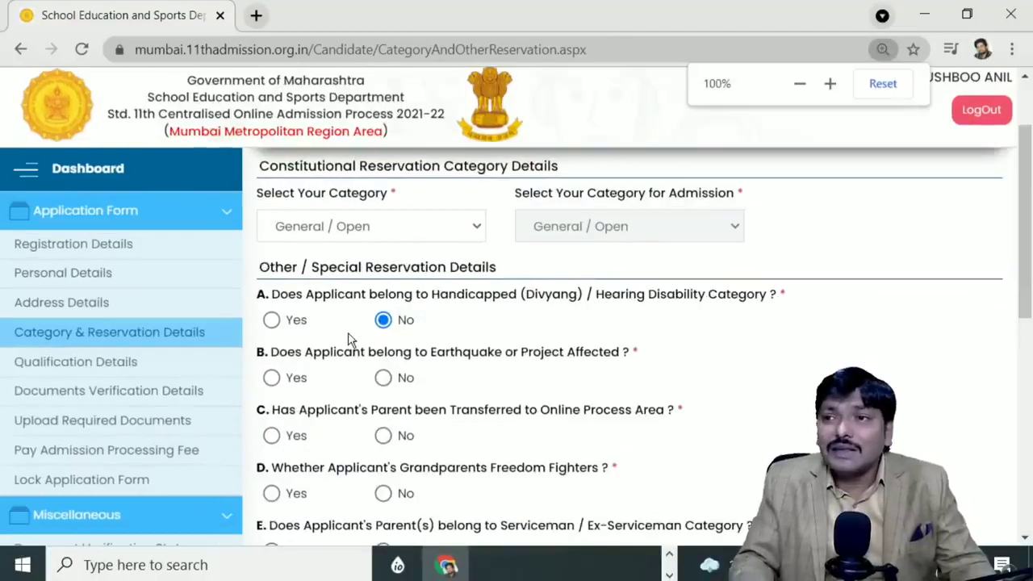
{"action": "key", "text": "ctrl+plus"}
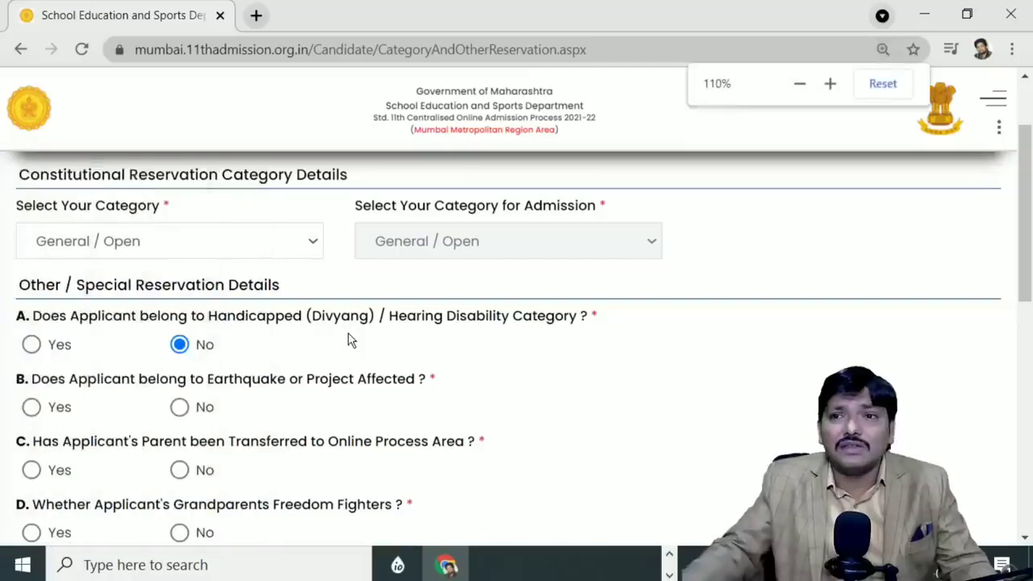
{"action": "scroll", "coordinate": [335, 343], "scroll_direction": "down", "scroll_amount": 1}
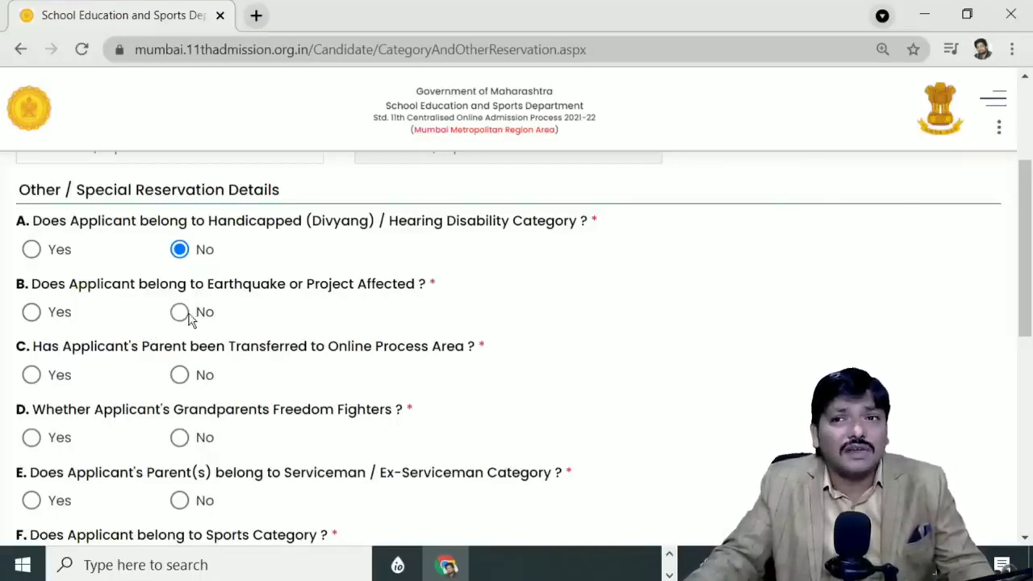
Step: Answer No to earthquake/project-affected, parent transfer, freedom fighter, serviceman, sports and 1% orphan quota questions
{"action": "left_click", "coordinate": [183, 314]}
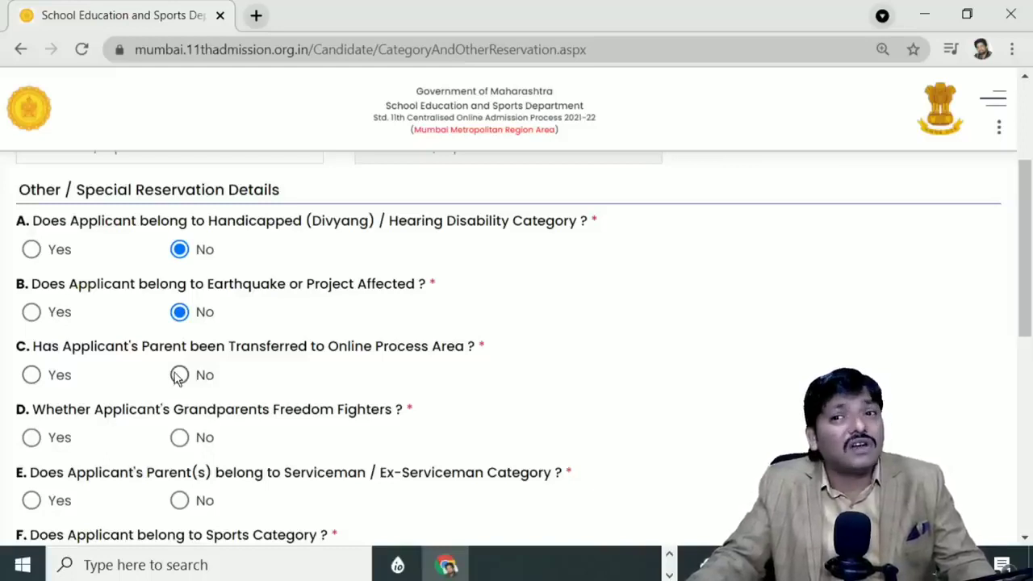
{"action": "left_click", "coordinate": [179, 375]}
{"action": "scroll", "coordinate": [178, 380], "scroll_direction": "down", "scroll_amount": 1}
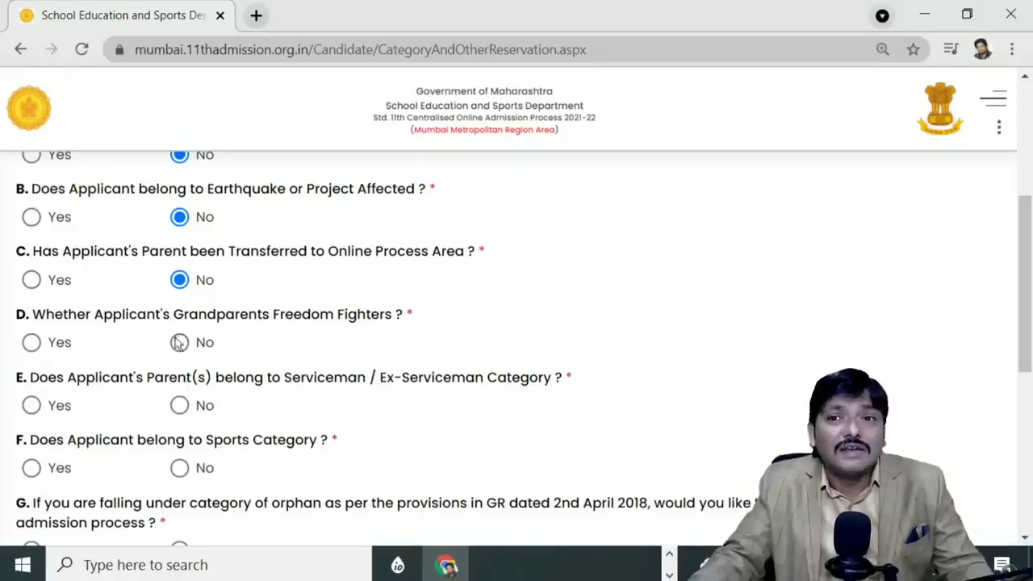
{"action": "left_click", "coordinate": [179, 343]}
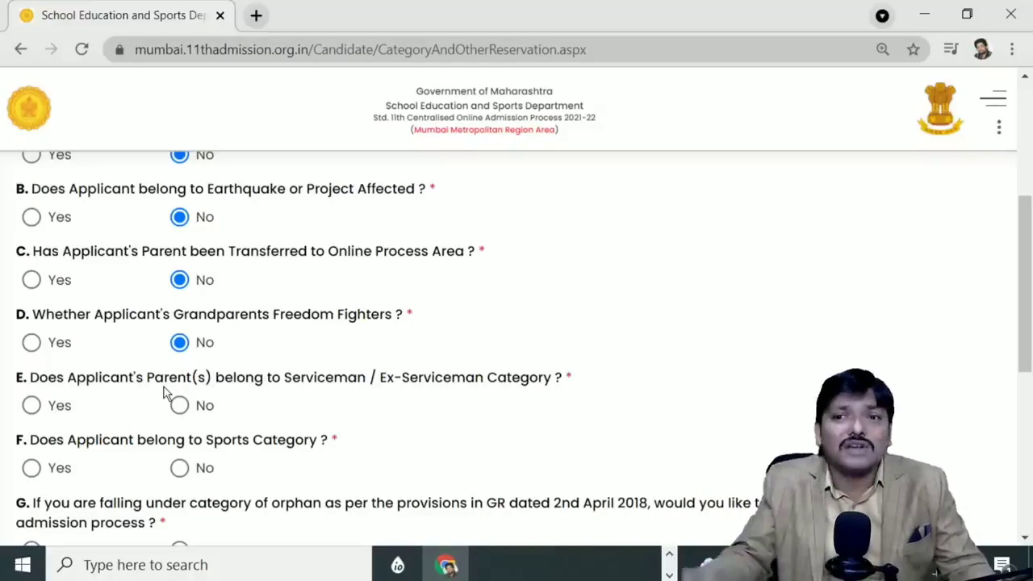
{"action": "left_click", "coordinate": [179, 406]}
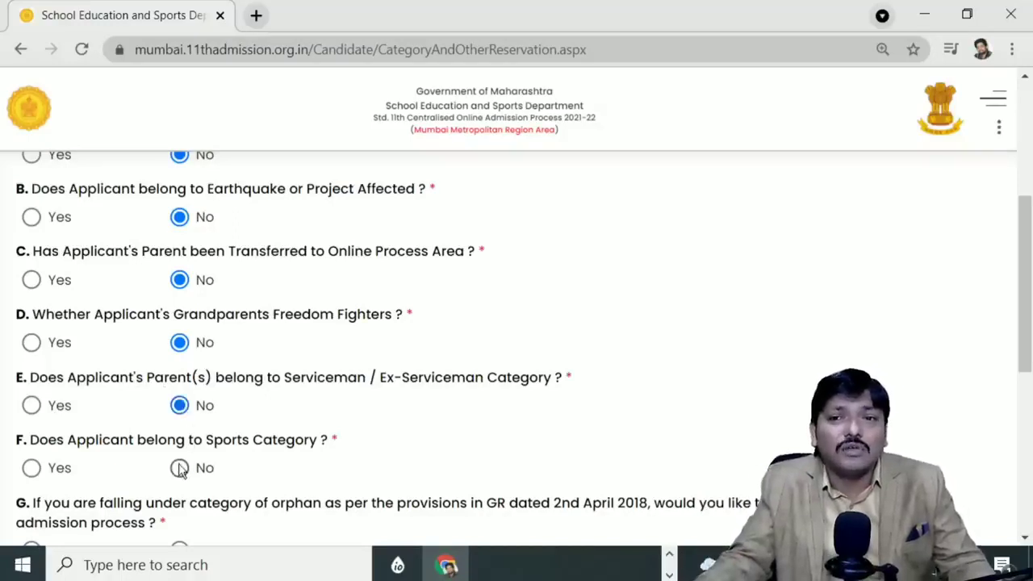
{"action": "scroll", "coordinate": [180, 466], "scroll_direction": "down", "scroll_amount": 1}
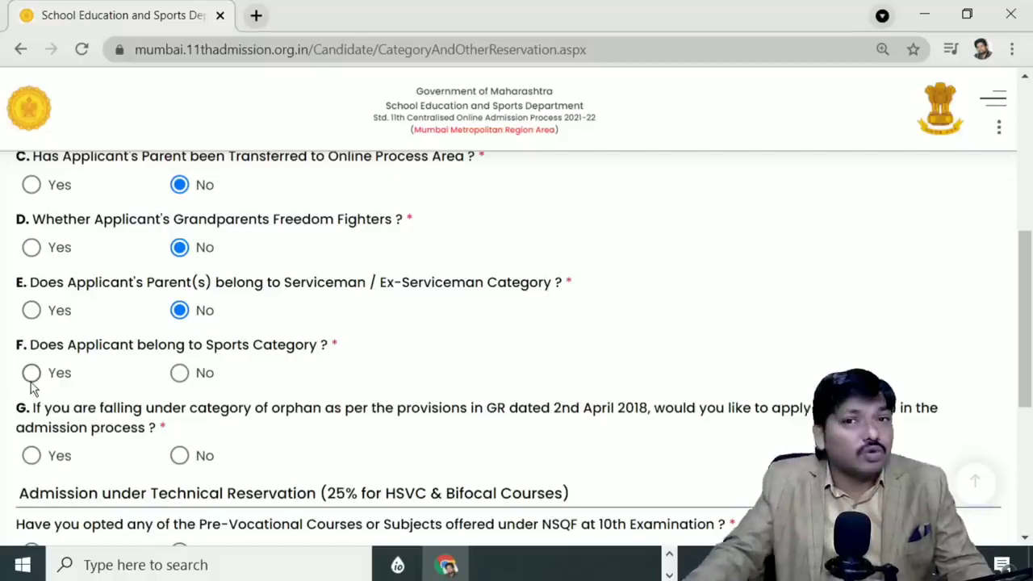
{"action": "left_click", "coordinate": [179, 373]}
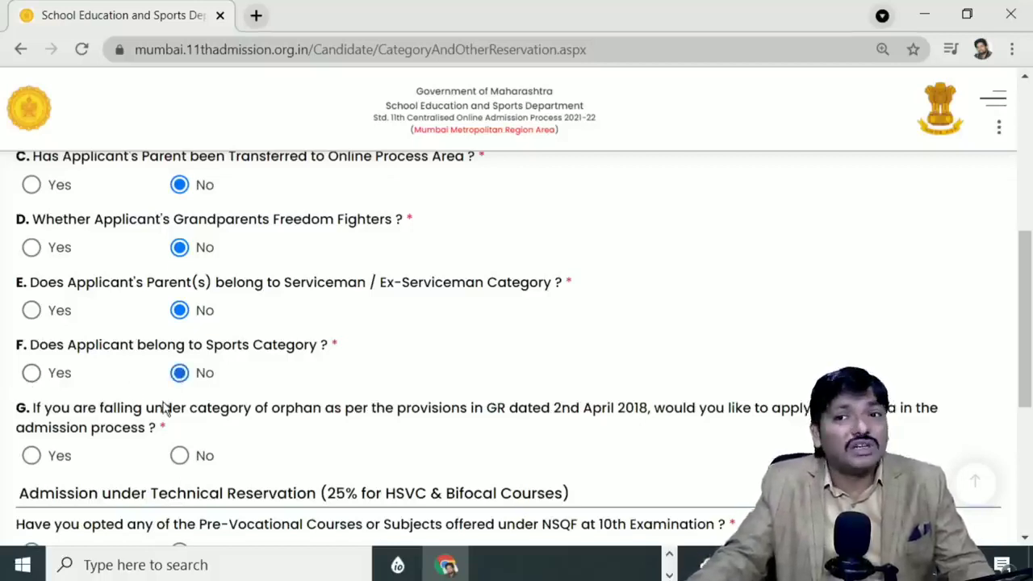
{"action": "scroll", "coordinate": [166, 414], "scroll_direction": "down", "scroll_amount": 1}
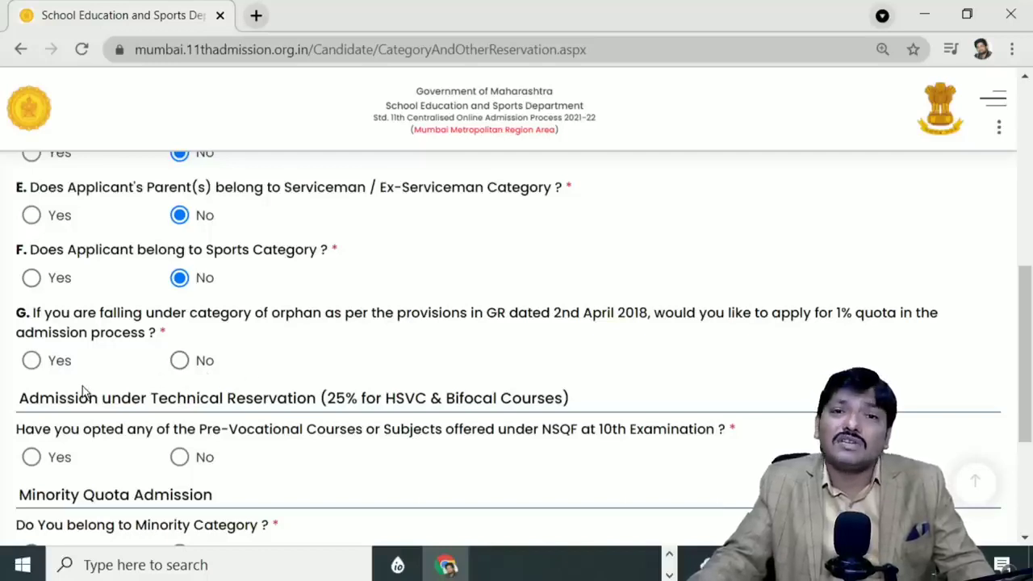
{"action": "left_click", "coordinate": [181, 363]}
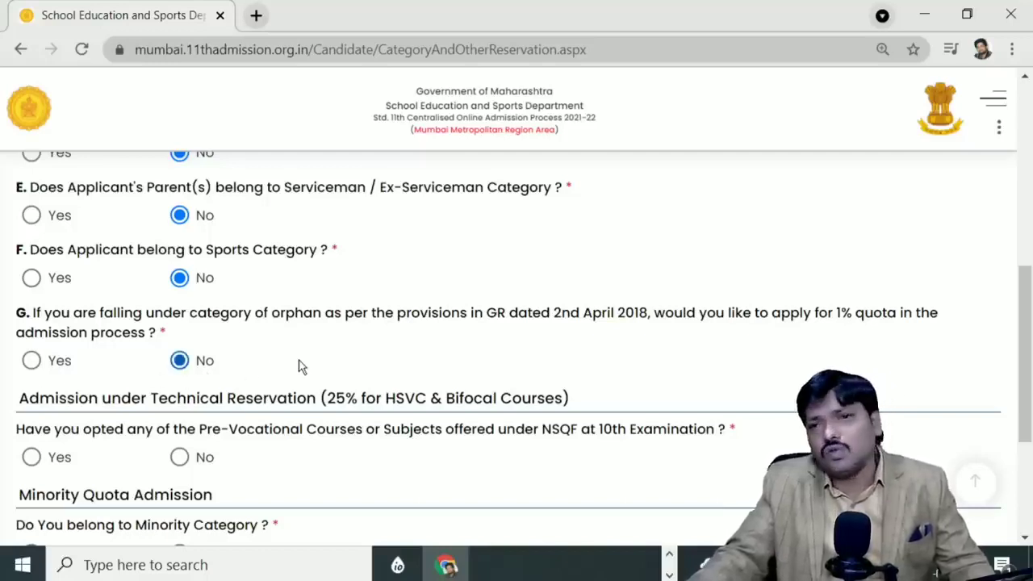
{"action": "scroll", "coordinate": [298, 366], "scroll_direction": "down", "scroll_amount": 1}
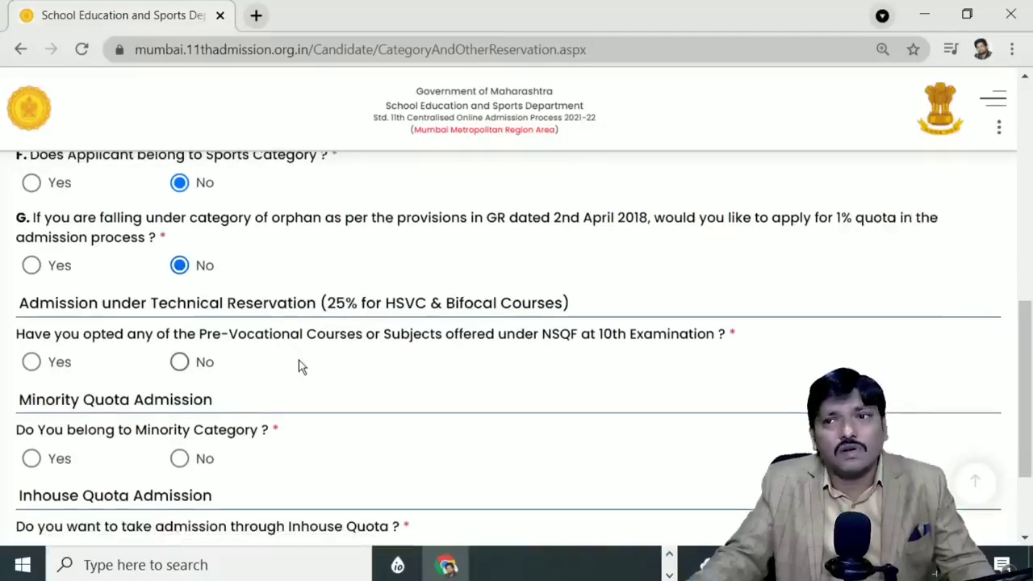
{"action": "scroll", "coordinate": [298, 364], "scroll_direction": "down", "scroll_amount": 1}
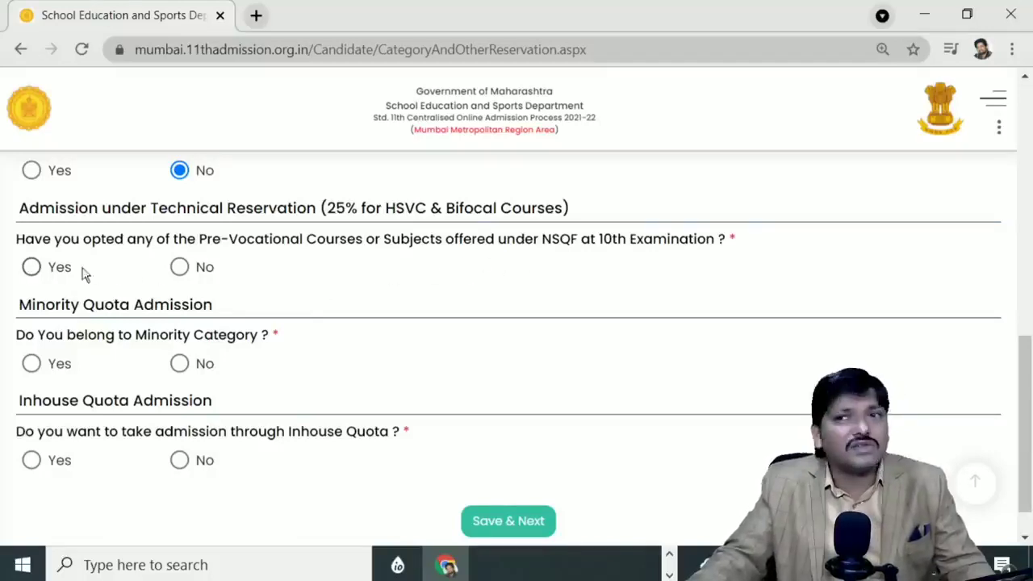
Step: Answer No to the NSQF pre-vocational question and Yes to Minority Category
{"action": "left_click", "coordinate": [180, 269]}
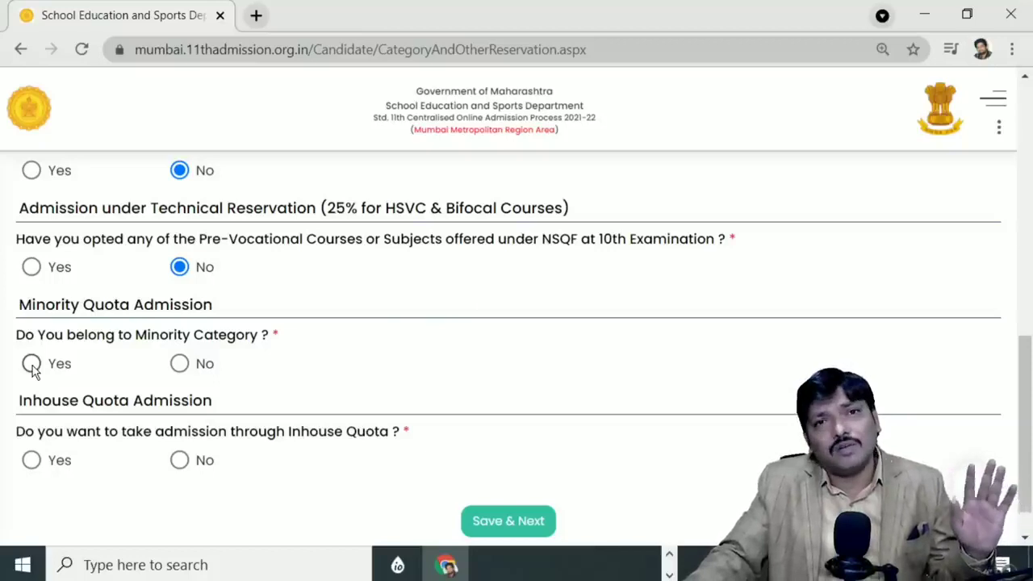
{"action": "left_click", "coordinate": [33, 366]}
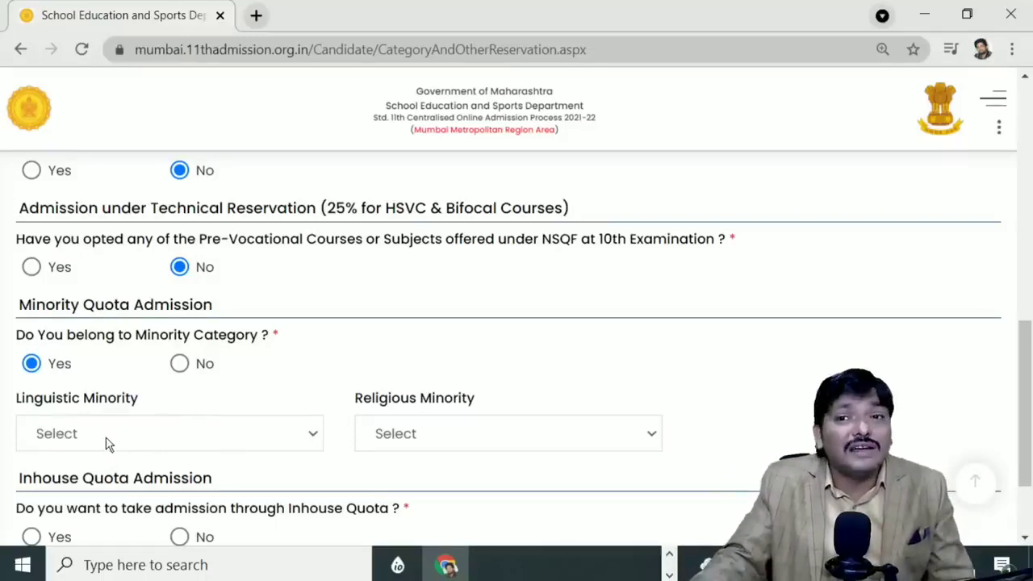
Step: Set Linguistic Minority to Hindi and answer No to the Inhouse Quota question
{"action": "left_click", "coordinate": [424, 434]}
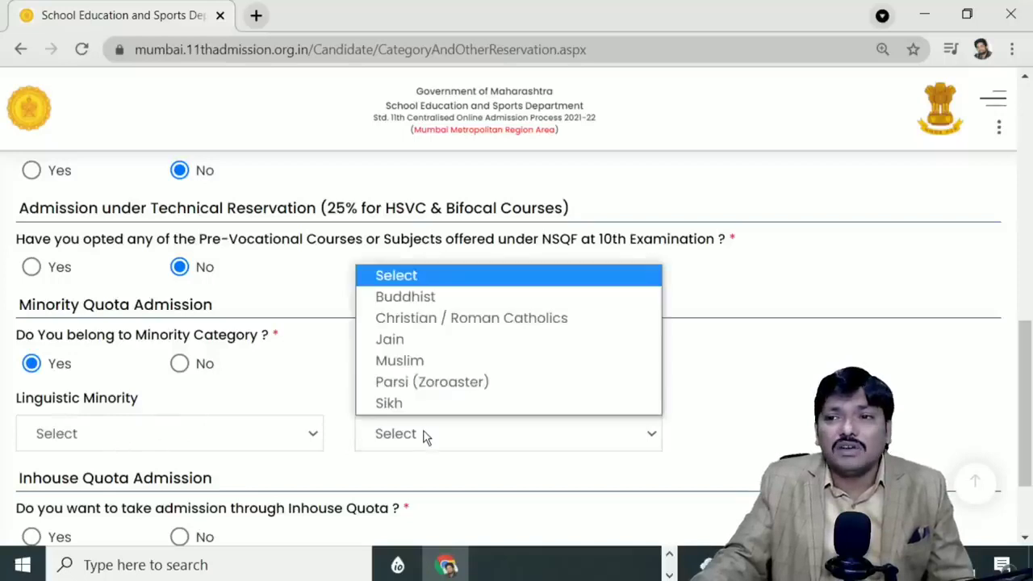
{"action": "left_click", "coordinate": [330, 406]}
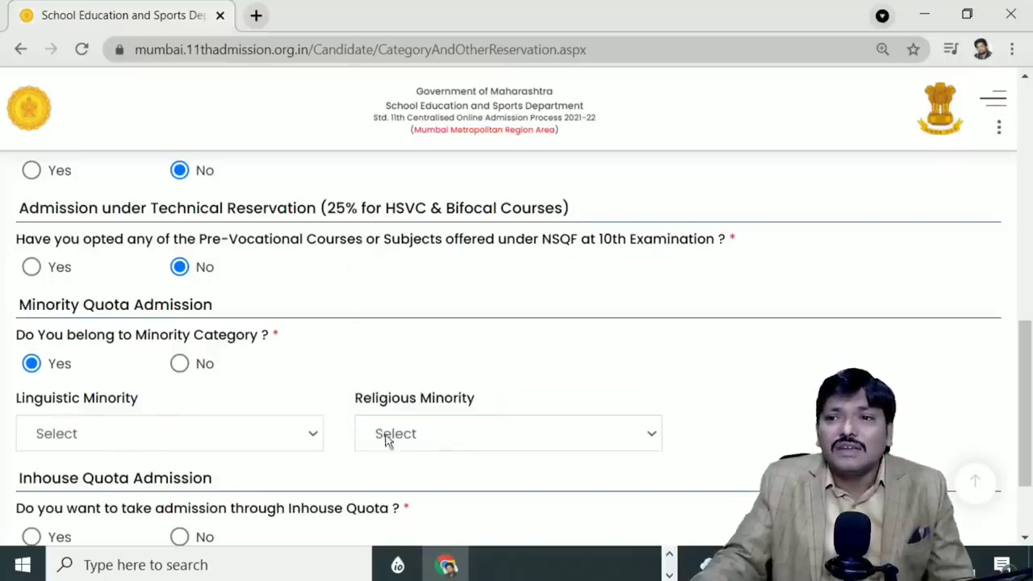
{"action": "left_click", "coordinate": [71, 443]}
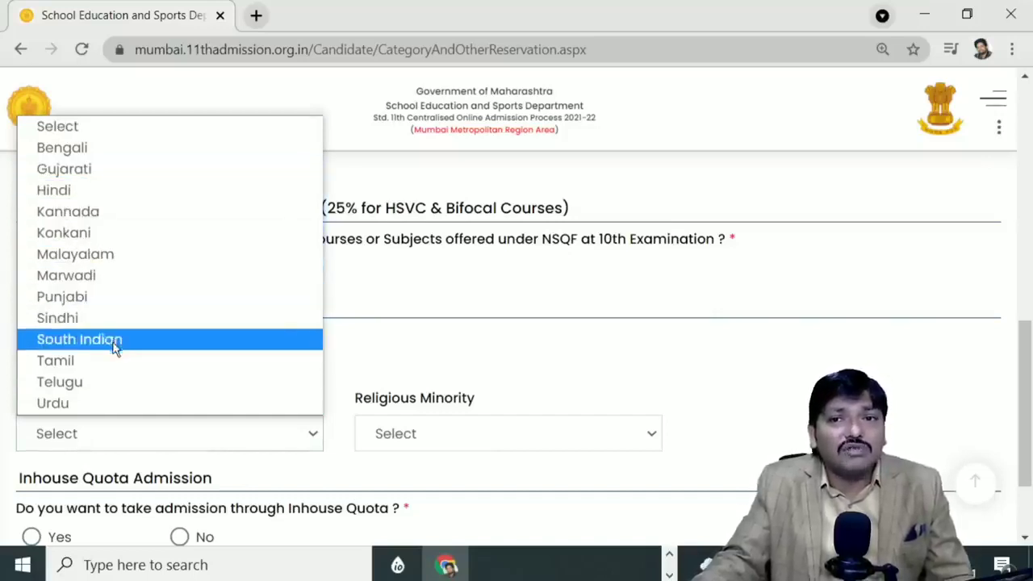
{"action": "left_click", "coordinate": [50, 191]}
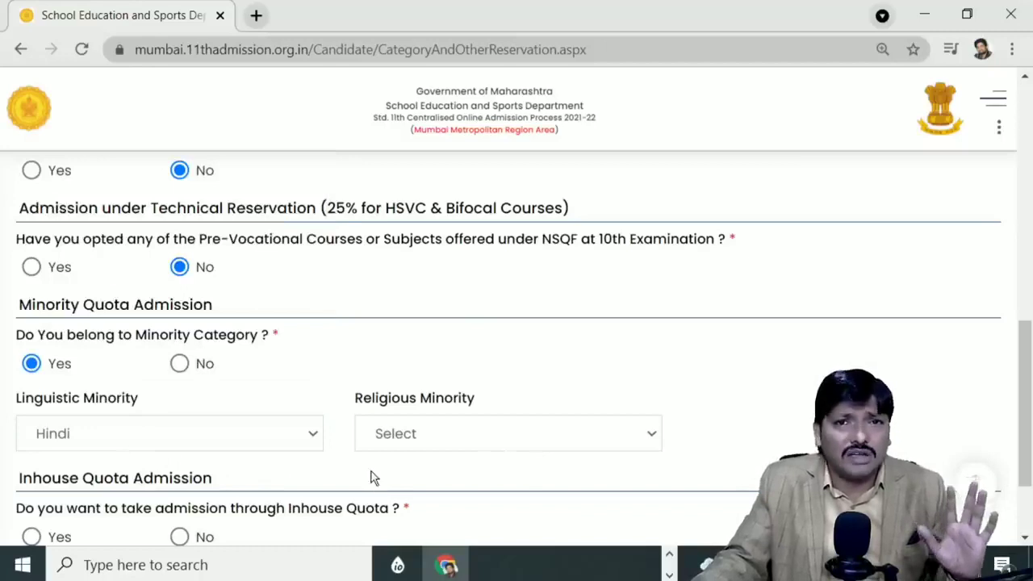
{"action": "scroll", "coordinate": [373, 485], "scroll_direction": "down", "scroll_amount": 1}
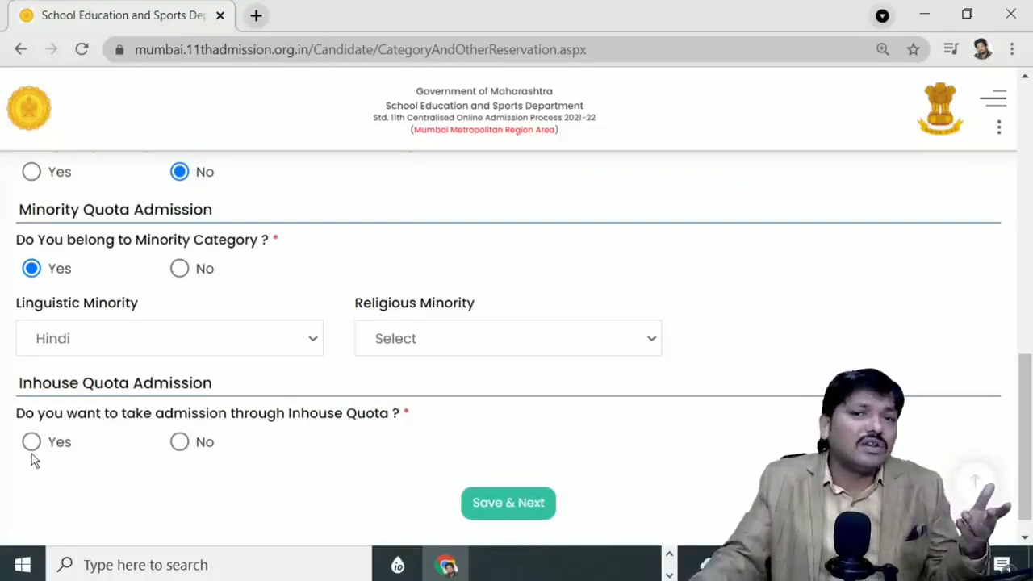
{"action": "left_click", "coordinate": [180, 443]}
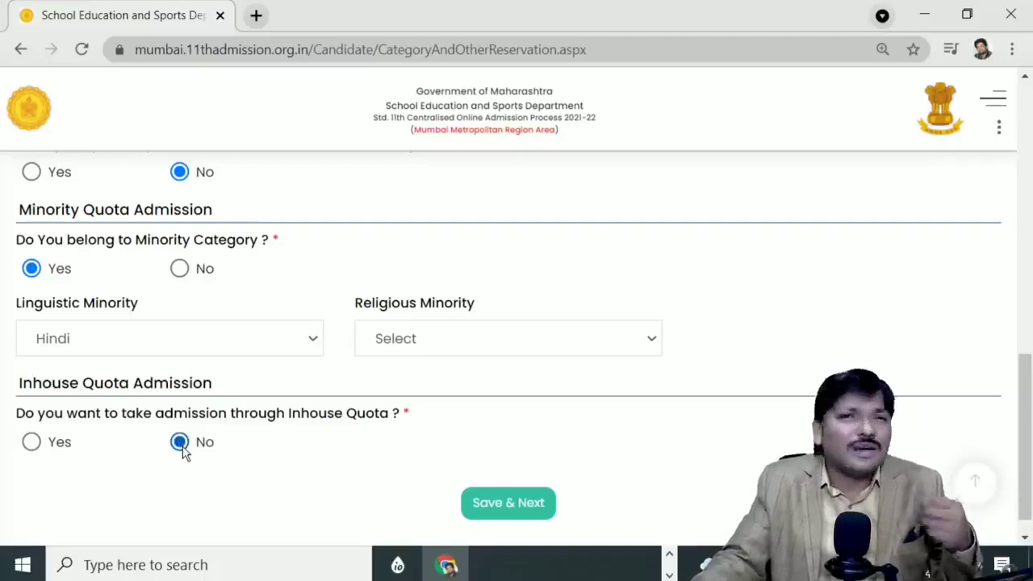
Step: Save the reservation details, move on to Qualification Details, and adjust the page zoom
{"action": "left_click", "coordinate": [523, 517]}
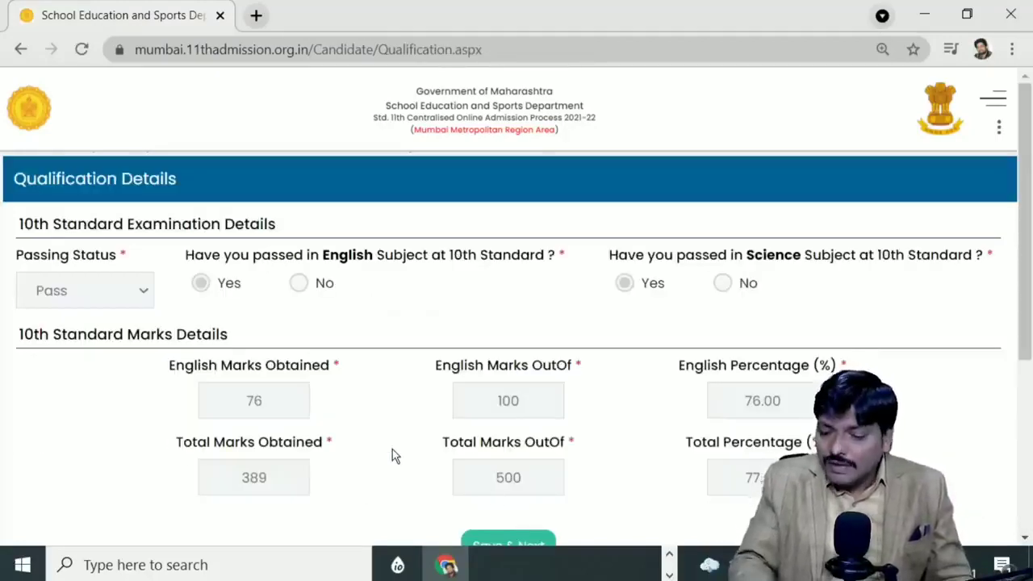
{"action": "key", "text": "ctrl+minus"}
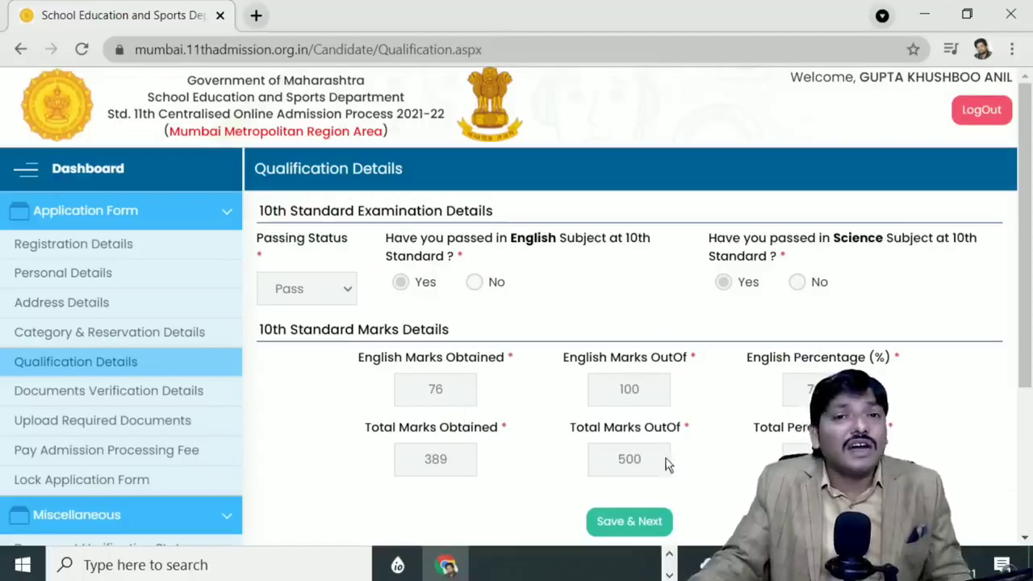
Step: Save the prefilled 389/500 qualification details and review the Upload Required Documents list
{"action": "left_click", "coordinate": [657, 523]}
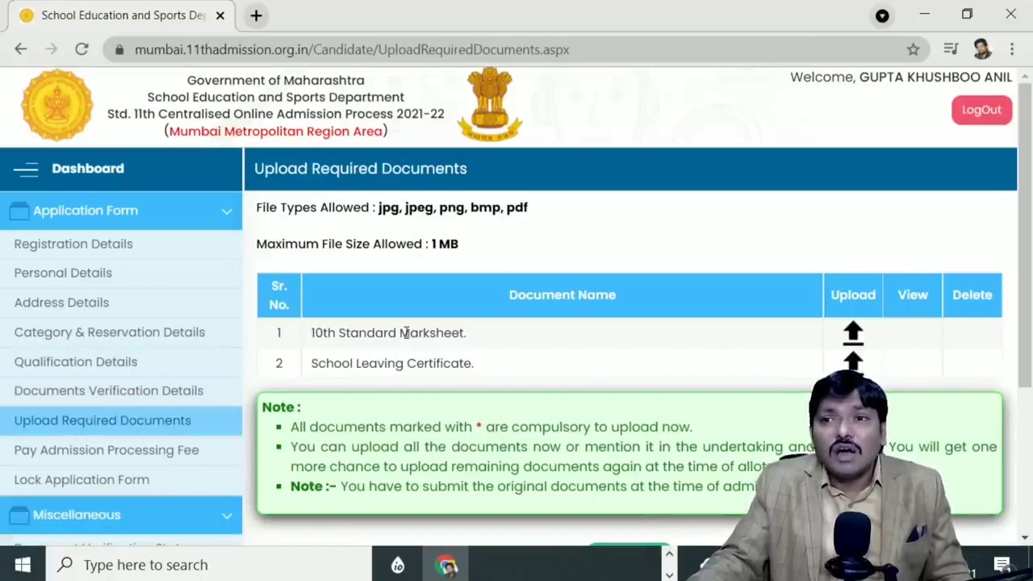
{"action": "scroll", "coordinate": [406, 332], "scroll_direction": "down", "scroll_amount": 1}
{"action": "scroll", "coordinate": [406, 333], "scroll_direction": "up", "scroll_amount": 1}
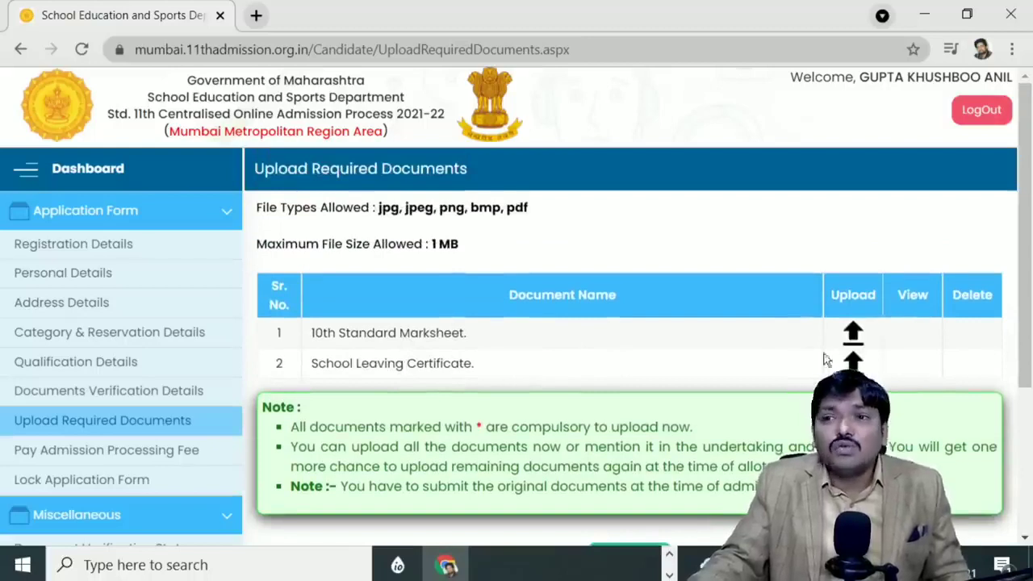
{"action": "scroll", "coordinate": [559, 394], "scroll_direction": "down", "scroll_amount": 1}
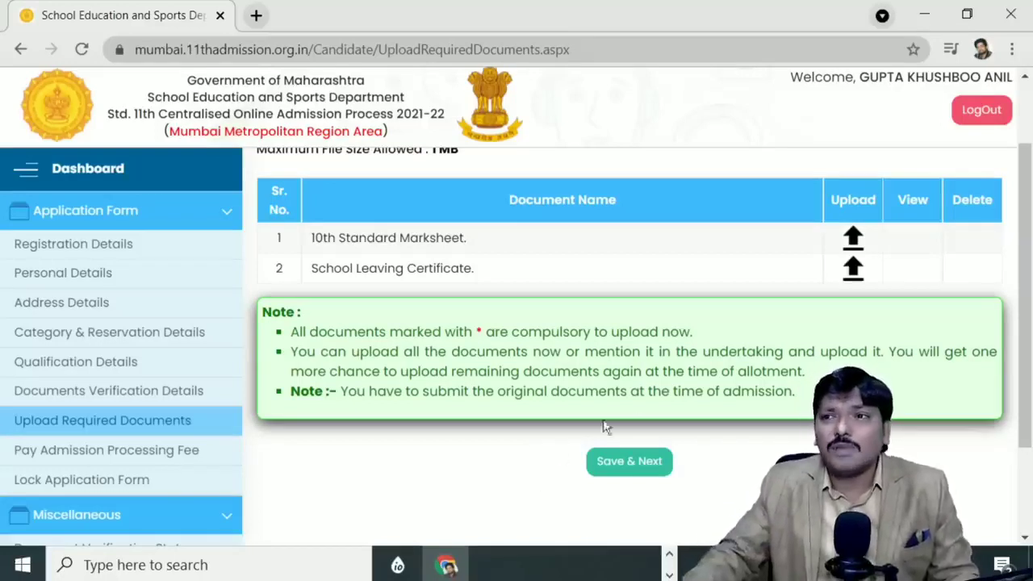
Step: Try uploading the 10th Standard Marksheet without a file and dismiss the missing-document warning
{"action": "left_click", "coordinate": [853, 238]}
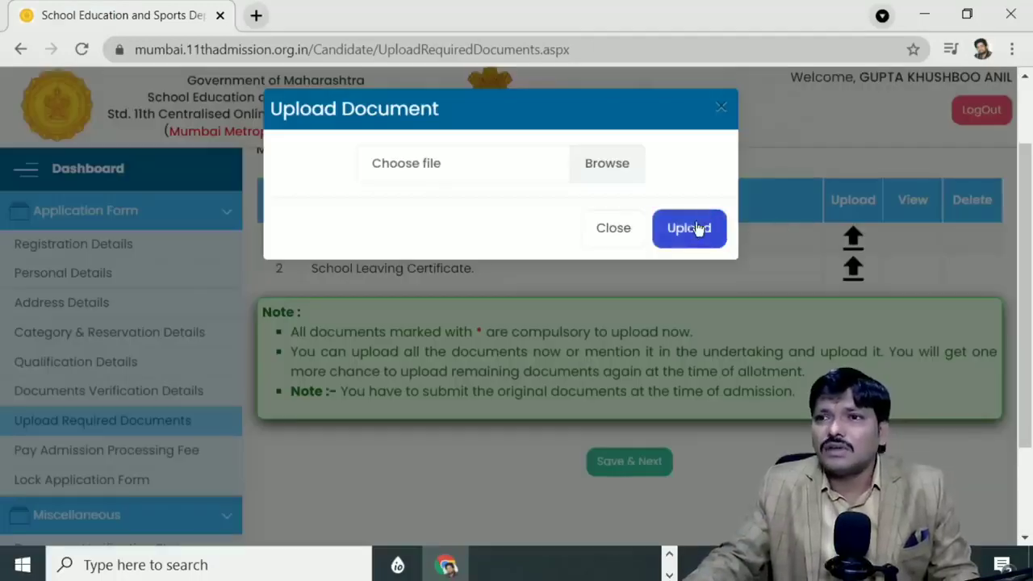
{"action": "left_click", "coordinate": [696, 231]}
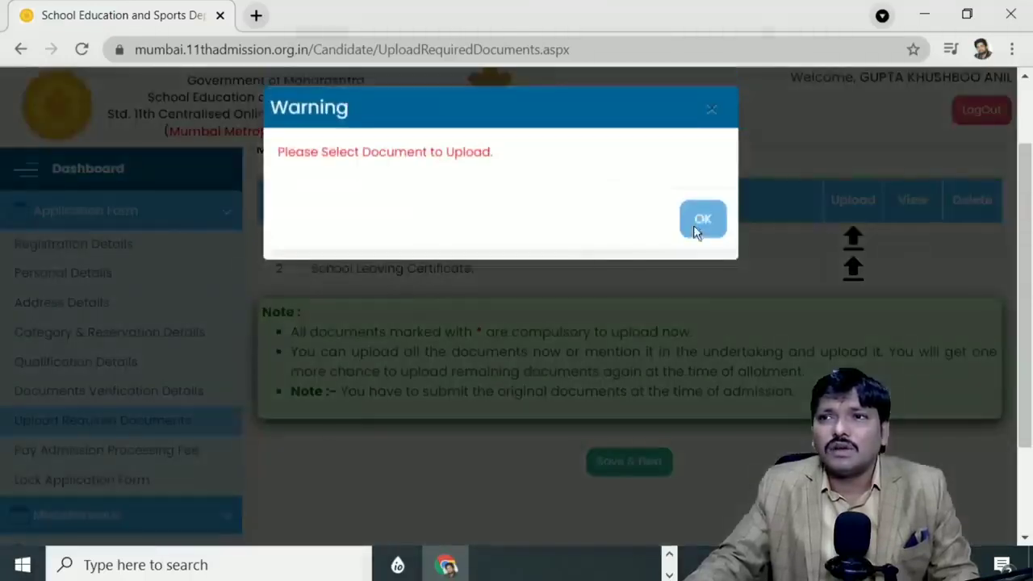
{"action": "left_click", "coordinate": [703, 220]}
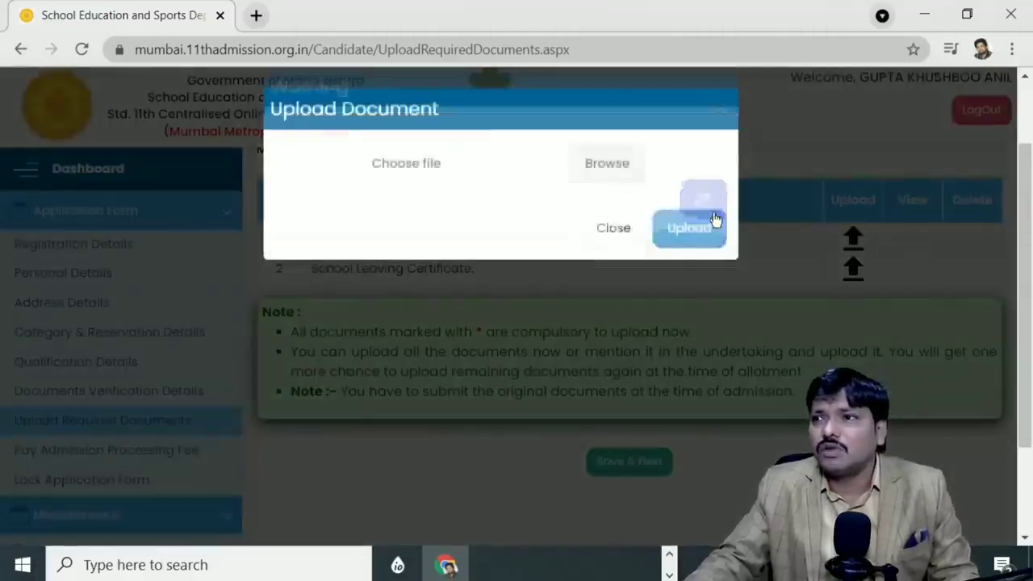
{"action": "left_click", "coordinate": [716, 114]}
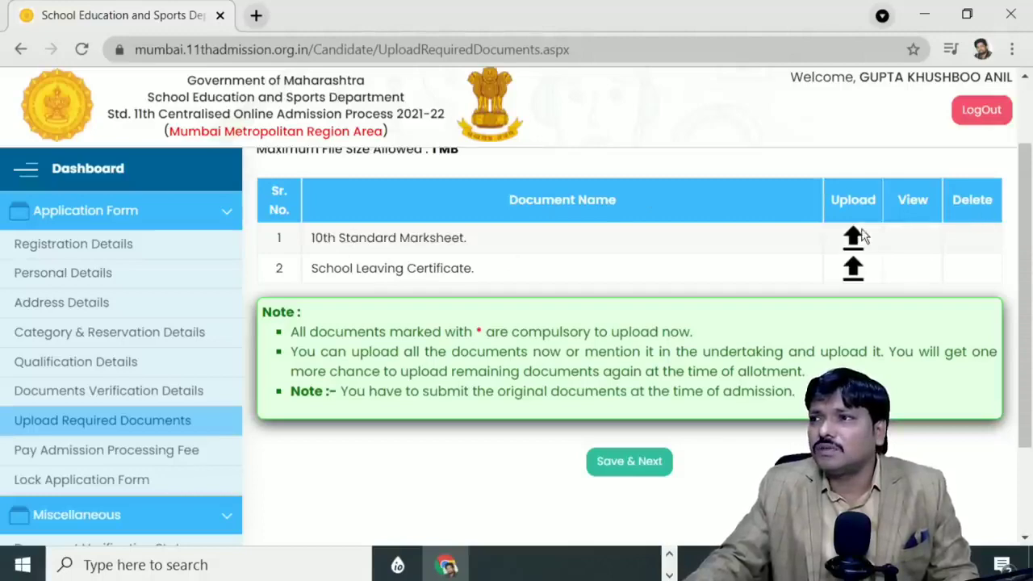
Step: Upload photo_2021-08-14_13-57-16 from the Desktop as the 10th Standard Marksheet
{"action": "left_click", "coordinate": [854, 237]}
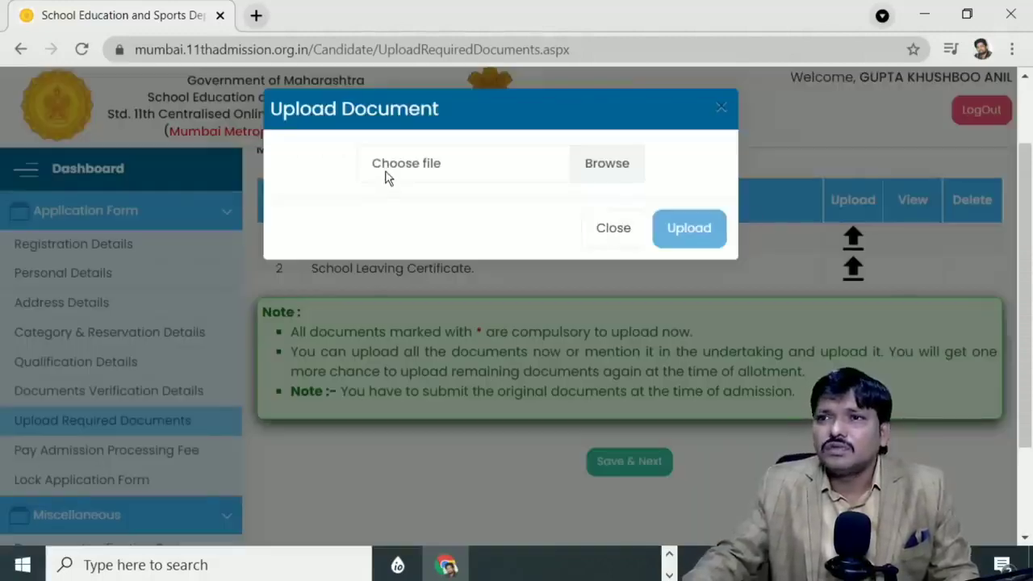
{"action": "left_click", "coordinate": [386, 179]}
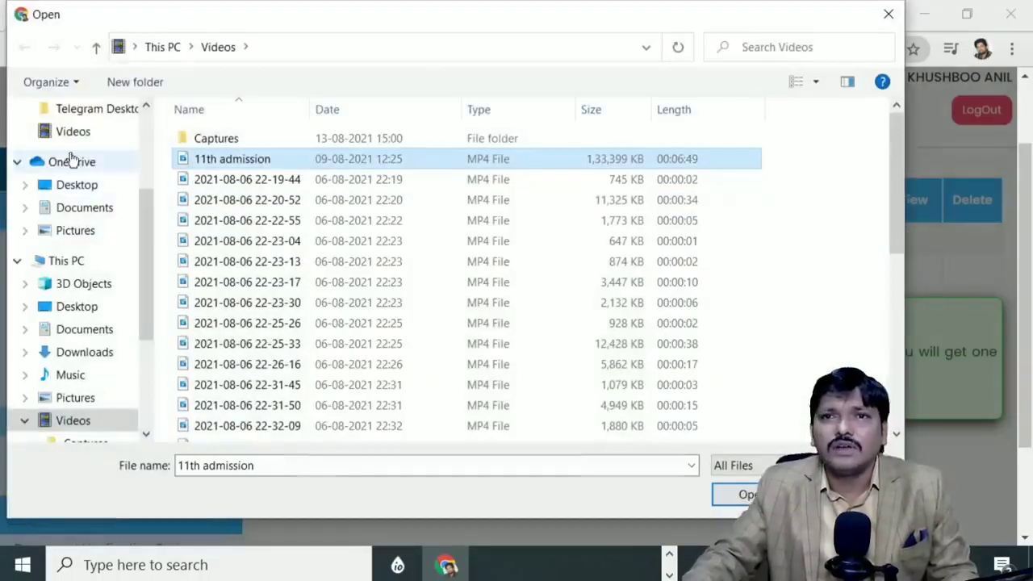
{"action": "scroll", "coordinate": [69, 231], "scroll_direction": "up", "scroll_amount": 2}
{"action": "scroll", "coordinate": [70, 171], "scroll_direction": "up", "scroll_amount": 1}
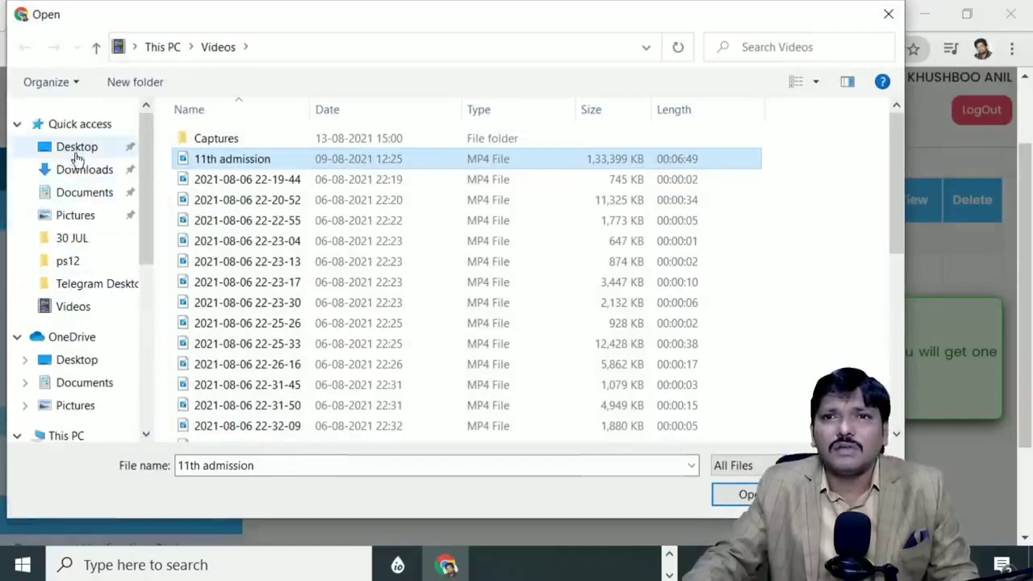
{"action": "left_click", "coordinate": [73, 145]}
{"action": "scroll", "coordinate": [262, 249], "scroll_direction": "down", "scroll_amount": 8}
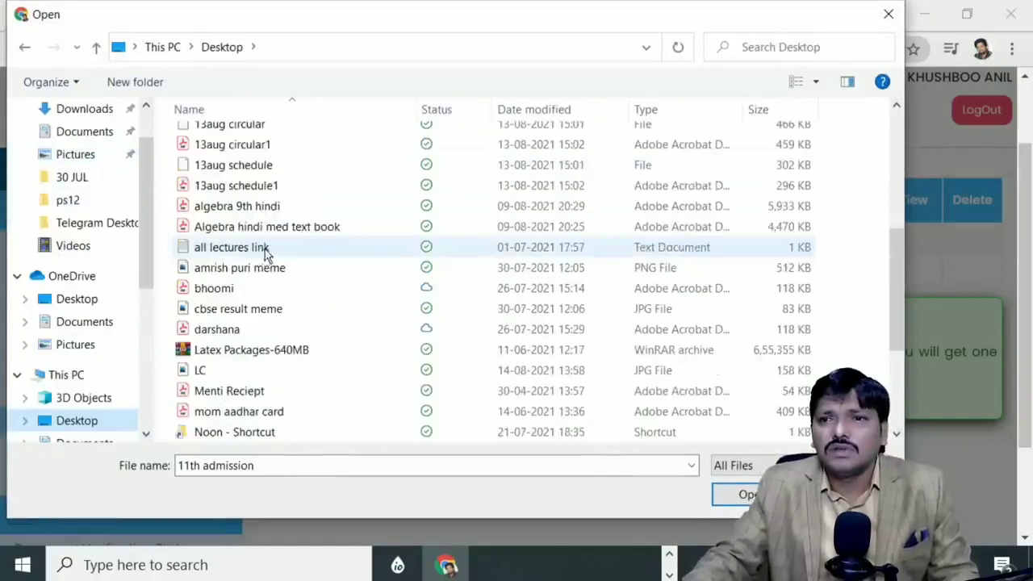
{"action": "scroll", "coordinate": [263, 250], "scroll_direction": "up", "scroll_amount": 1}
{"action": "scroll", "coordinate": [260, 250], "scroll_direction": "down", "scroll_amount": 1}
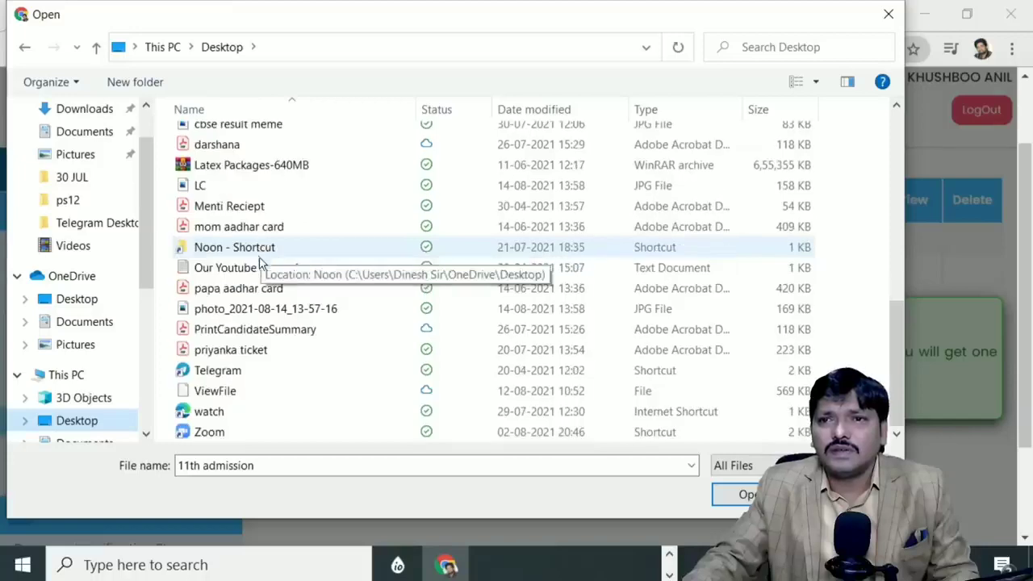
{"action": "left_click", "coordinate": [271, 309]}
{"action": "left_click", "coordinate": [750, 489]}
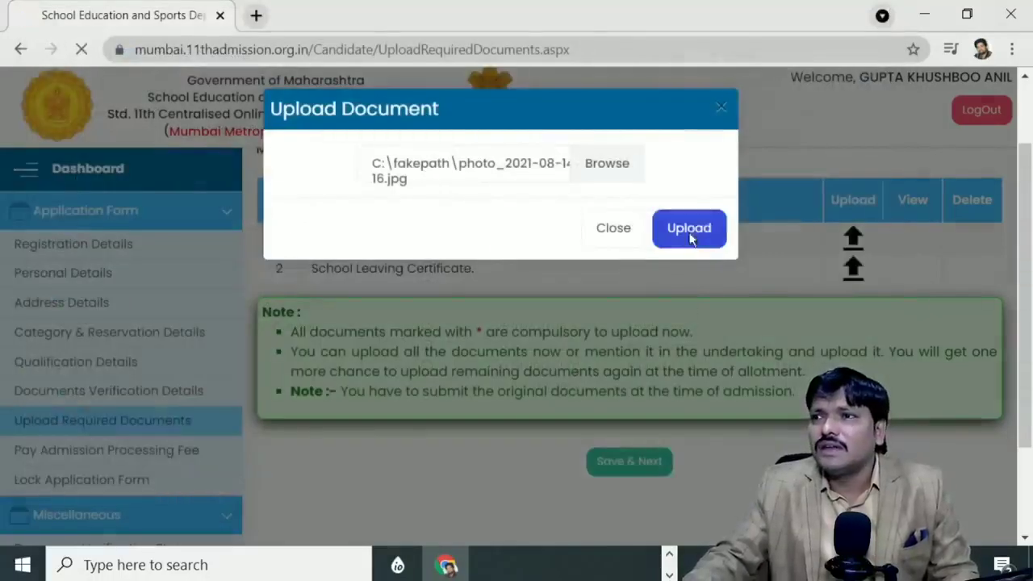
{"action": "left_click", "coordinate": [689, 233]}
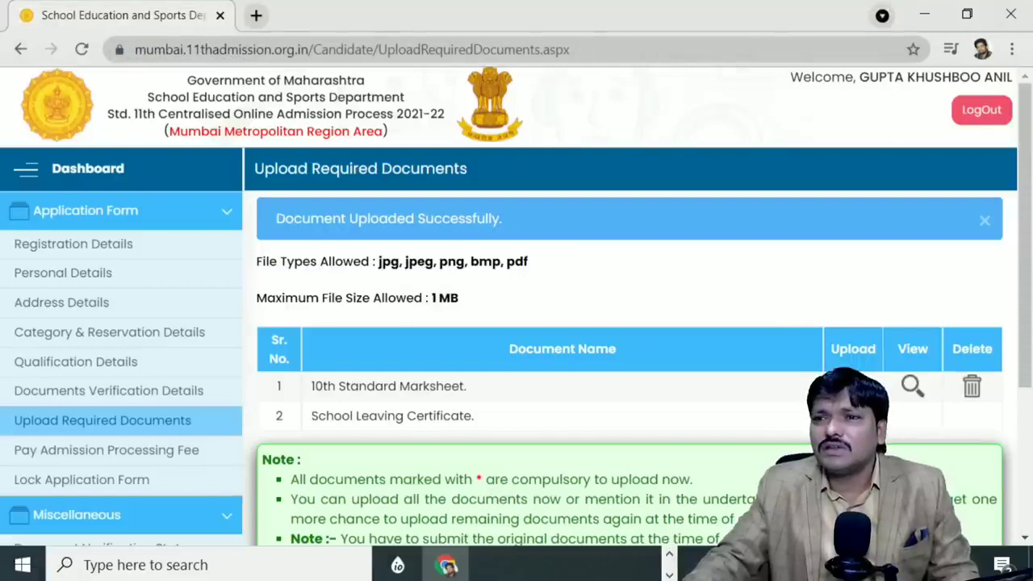
Step: Upload LC.jpg from the Desktop as the School Leaving Certificate
{"action": "left_click", "coordinate": [853, 416]}
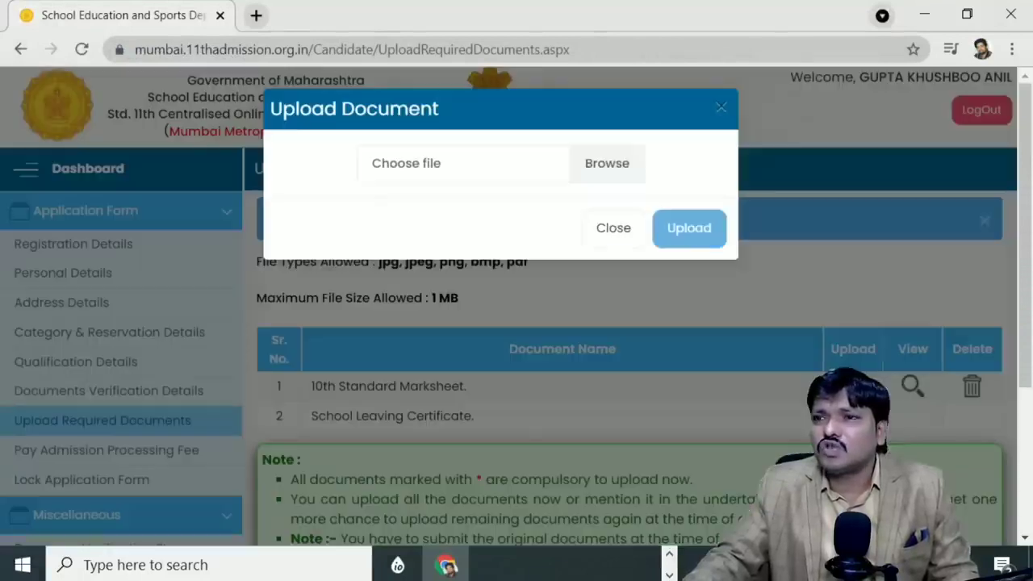
{"action": "left_click", "coordinate": [405, 166]}
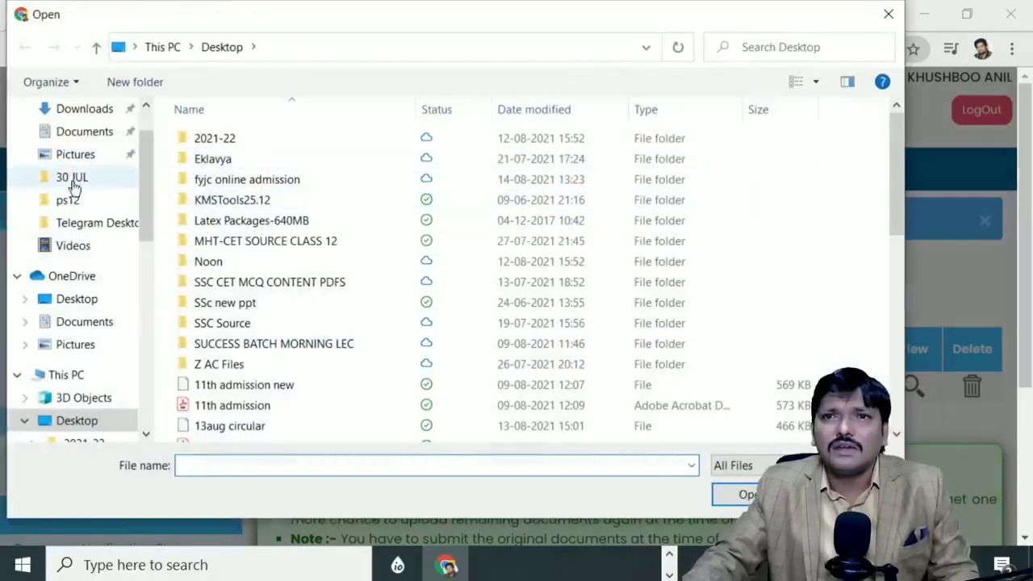
{"action": "scroll", "coordinate": [70, 178], "scroll_direction": "up", "scroll_amount": 2}
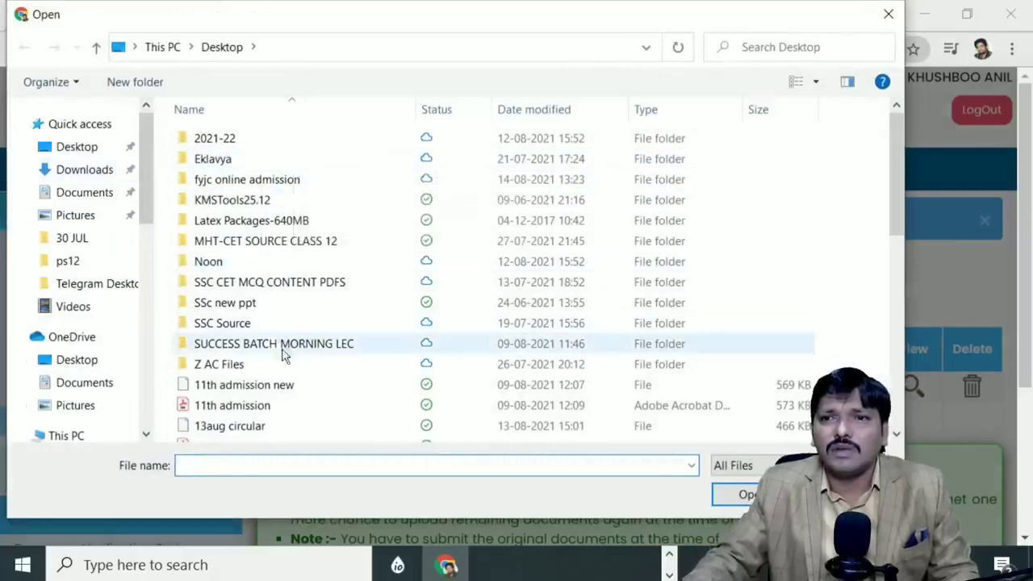
{"action": "scroll", "coordinate": [288, 366], "scroll_direction": "down", "scroll_amount": 5}
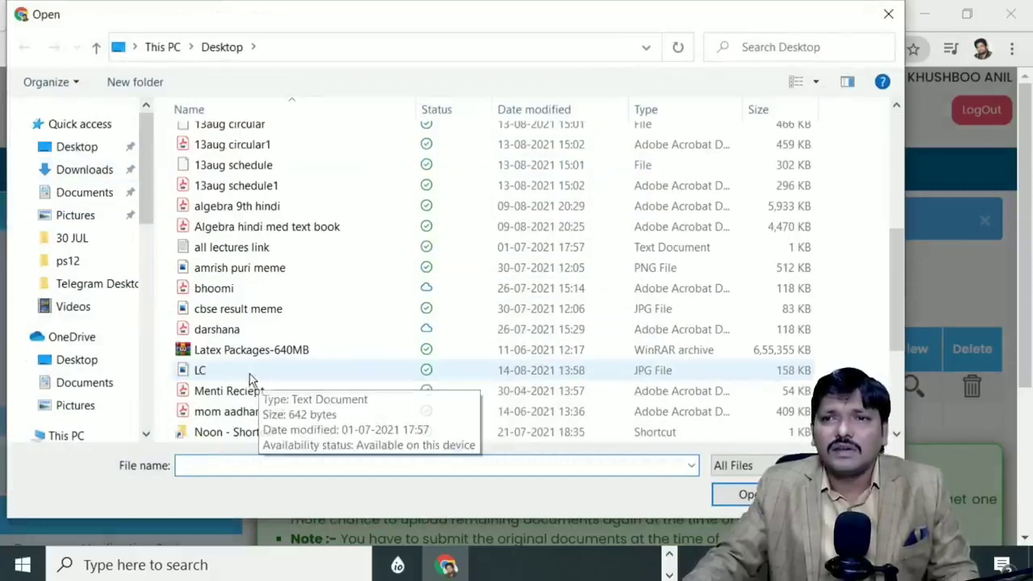
{"action": "left_click", "coordinate": [250, 374]}
{"action": "left_click", "coordinate": [743, 494]}
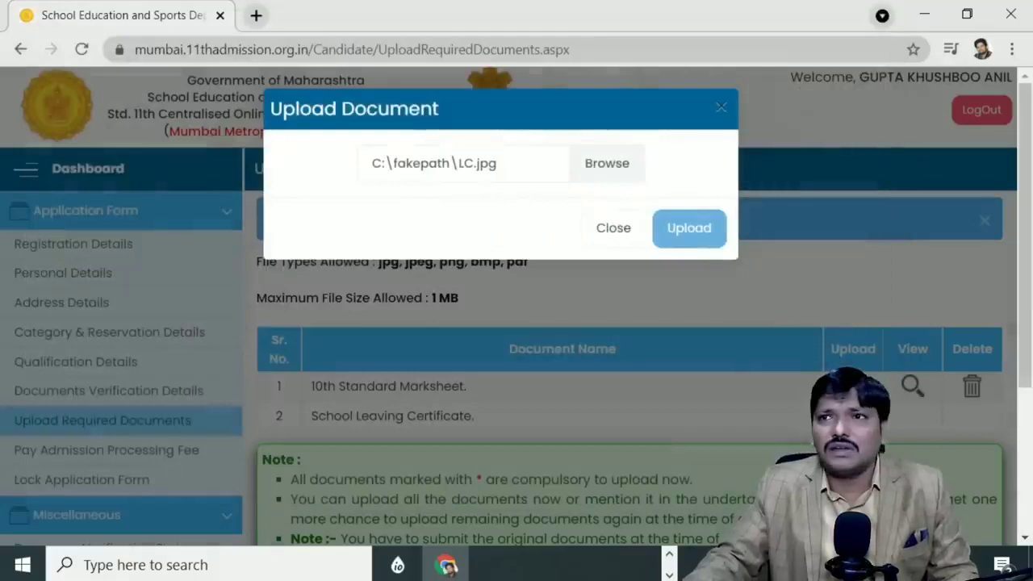
{"action": "left_click", "coordinate": [694, 239]}
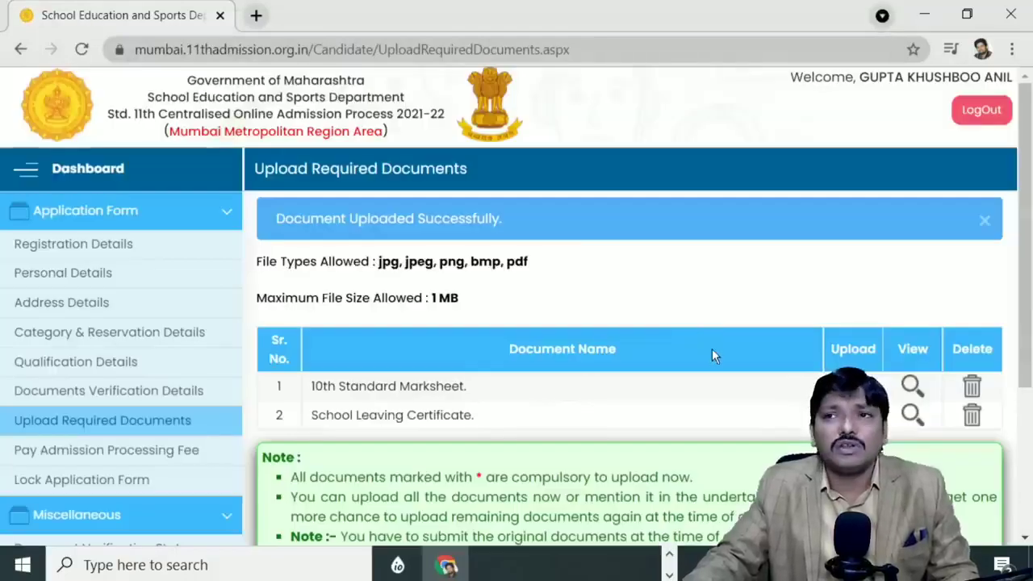
{"action": "scroll", "coordinate": [704, 351], "scroll_direction": "down", "scroll_amount": 3}
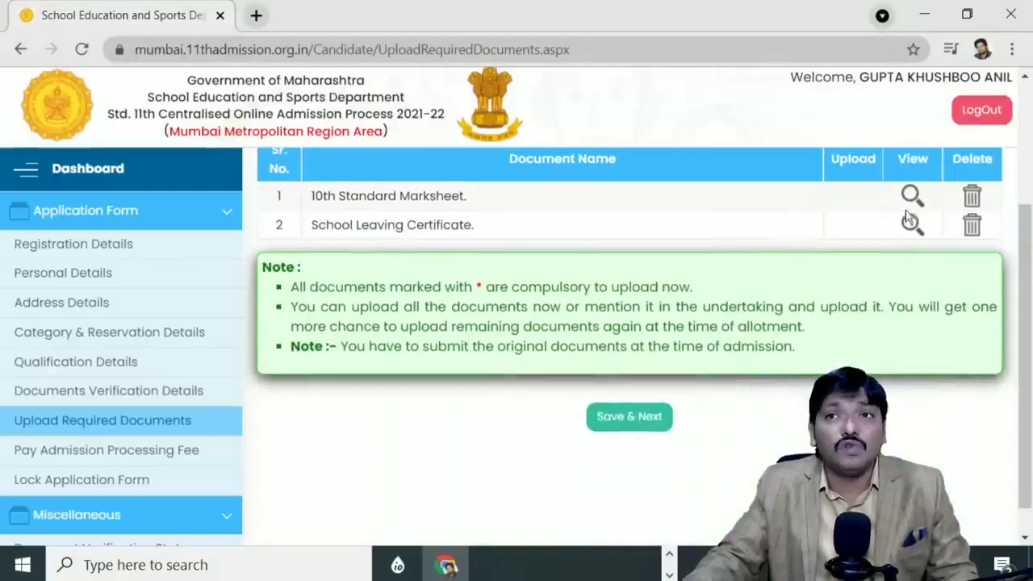
Step: Save the uploads and review the 225 admission processing fee
{"action": "left_click", "coordinate": [616, 426]}
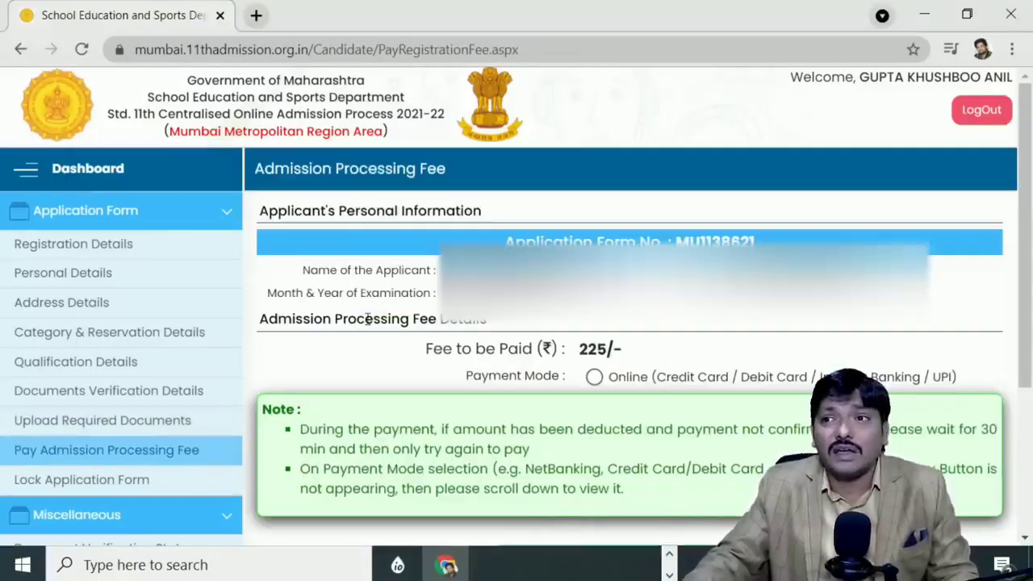
{"action": "left_click_drag", "start_coordinate": [578, 352], "coordinate": [620, 349]}
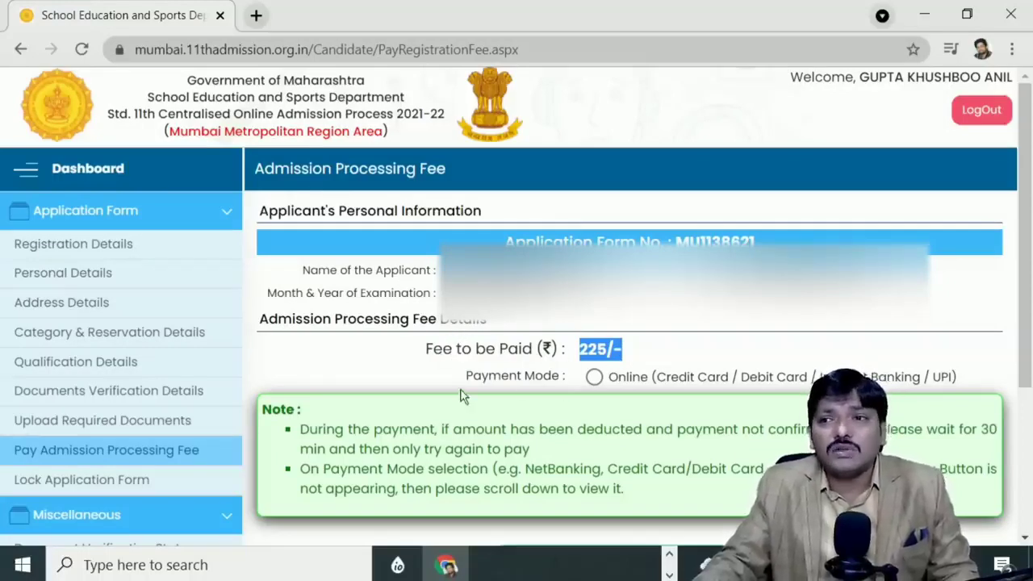
{"action": "scroll", "coordinate": [462, 395], "scroll_direction": "down", "scroll_amount": 2}
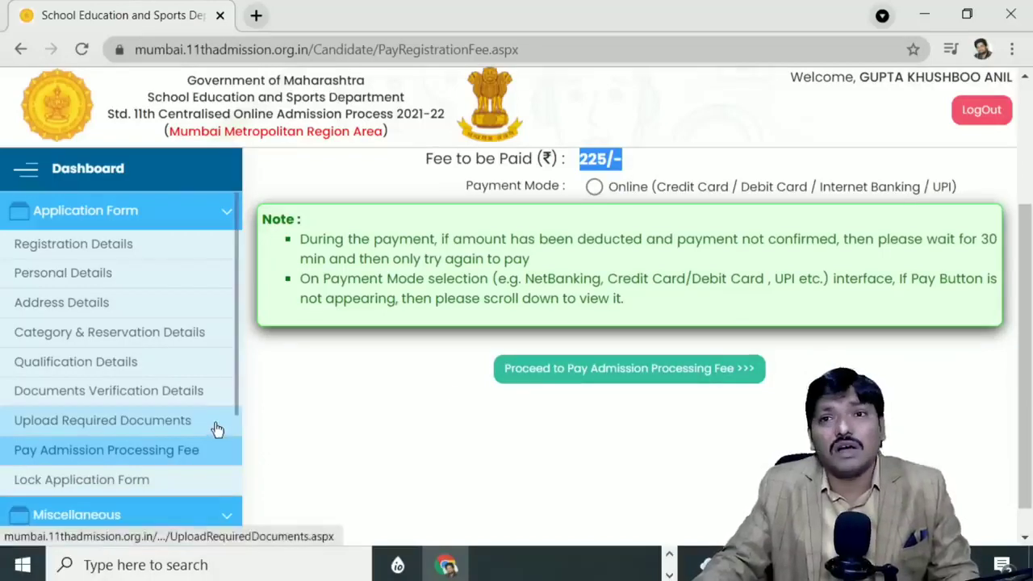
Step: Clear the missing payment-mode error and proceed to pay the fee online
{"action": "left_click", "coordinate": [635, 374]}
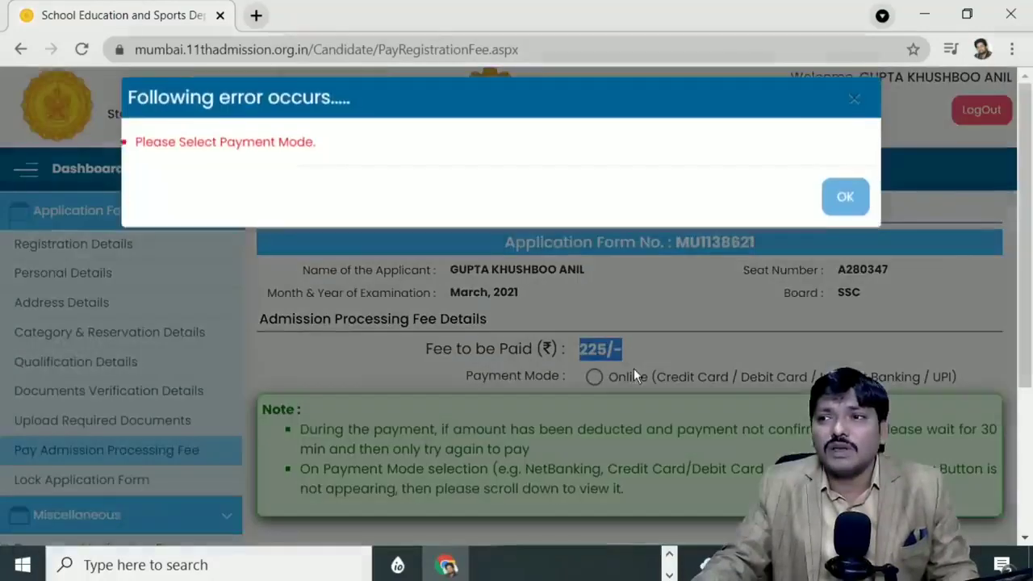
{"action": "left_click", "coordinate": [828, 207]}
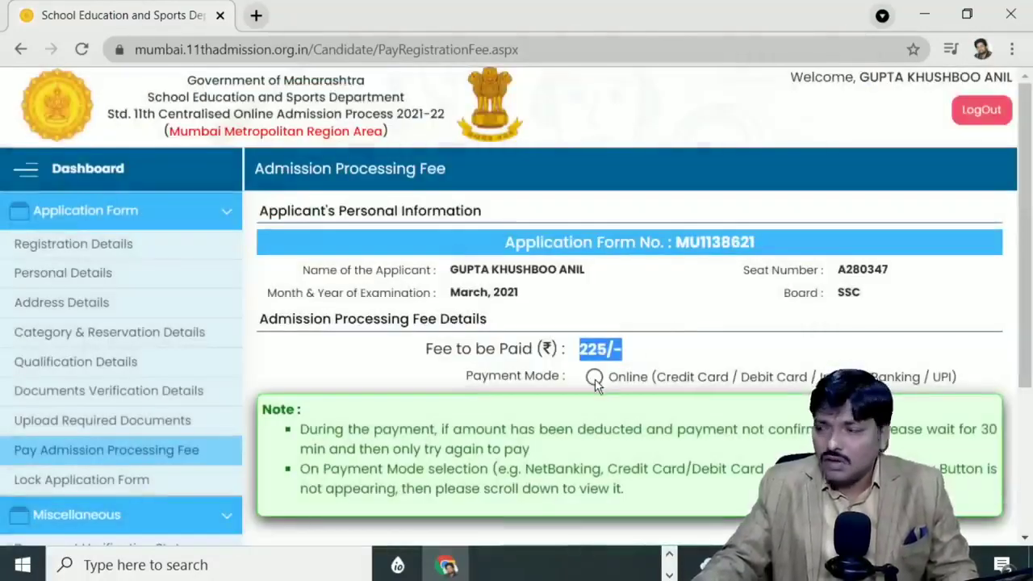
{"action": "scroll", "coordinate": [629, 389], "scroll_direction": "down", "scroll_amount": 2}
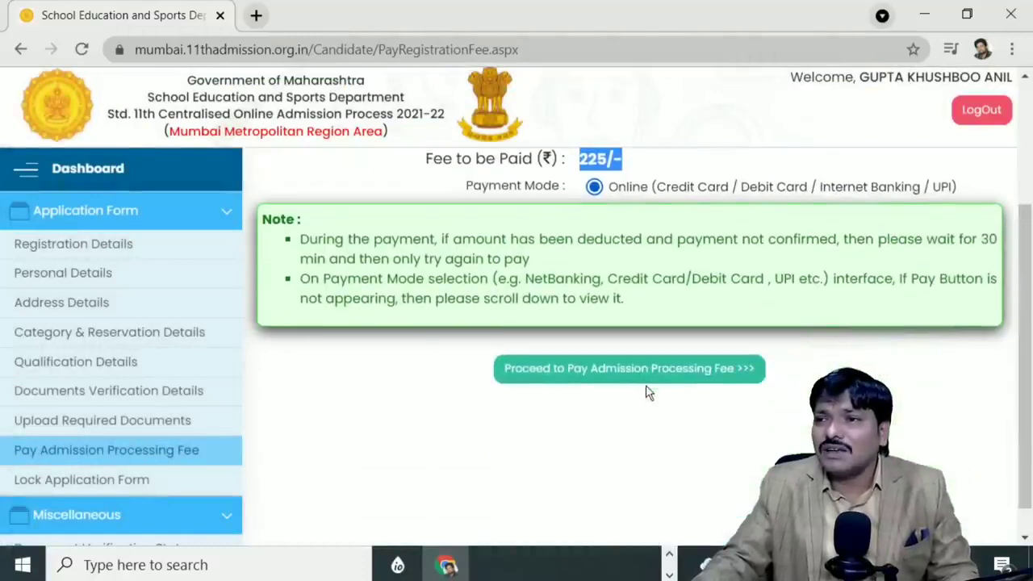
{"action": "left_click", "coordinate": [626, 369]}
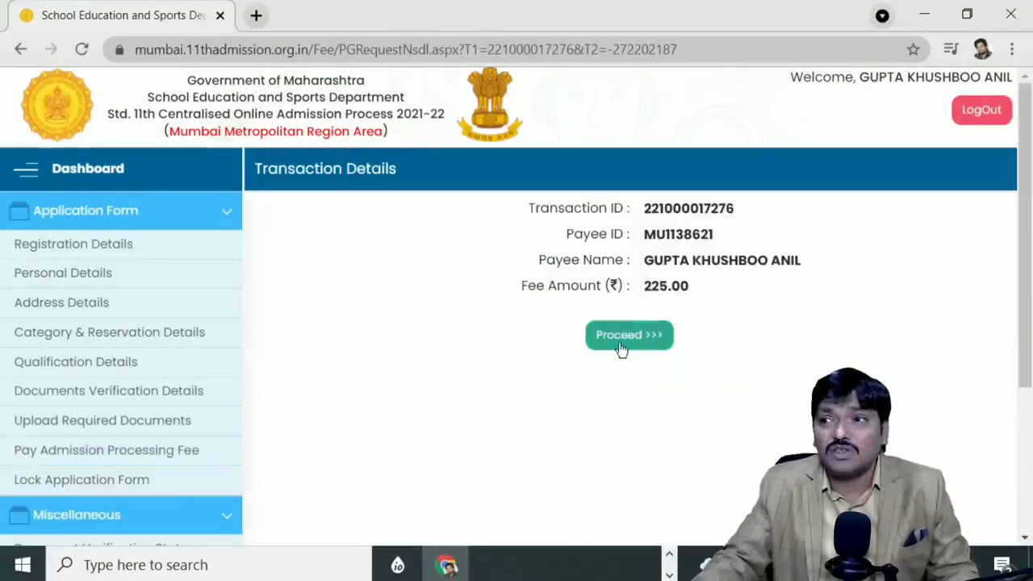
Step: Enter the card number, expiry, holder's name and CVV, and submit the ₹225 payment
{"action": "left_click", "coordinate": [621, 344]}
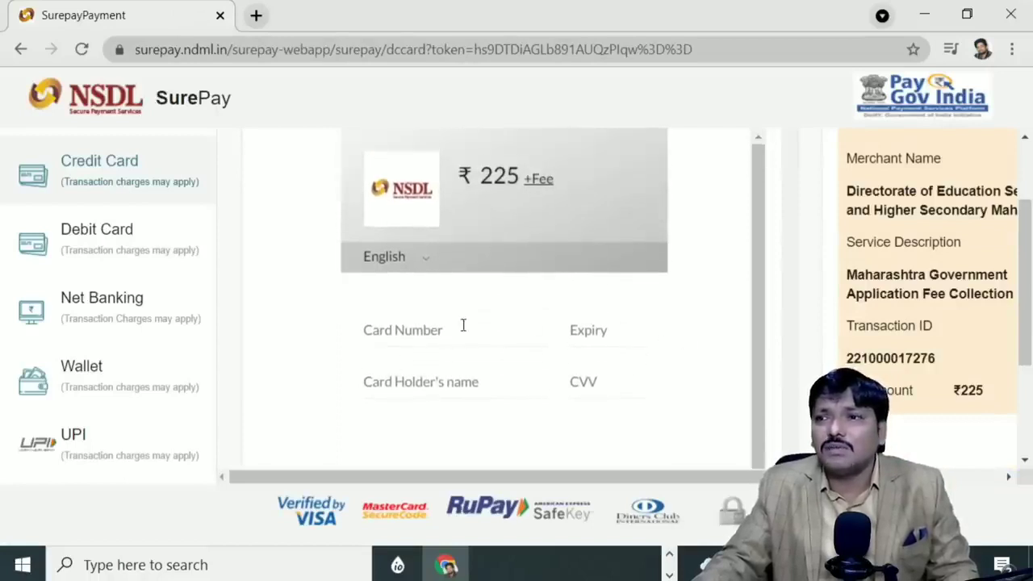
{"action": "left_click", "coordinate": [398, 333]}
{"action": "left_click", "coordinate": [579, 327]}
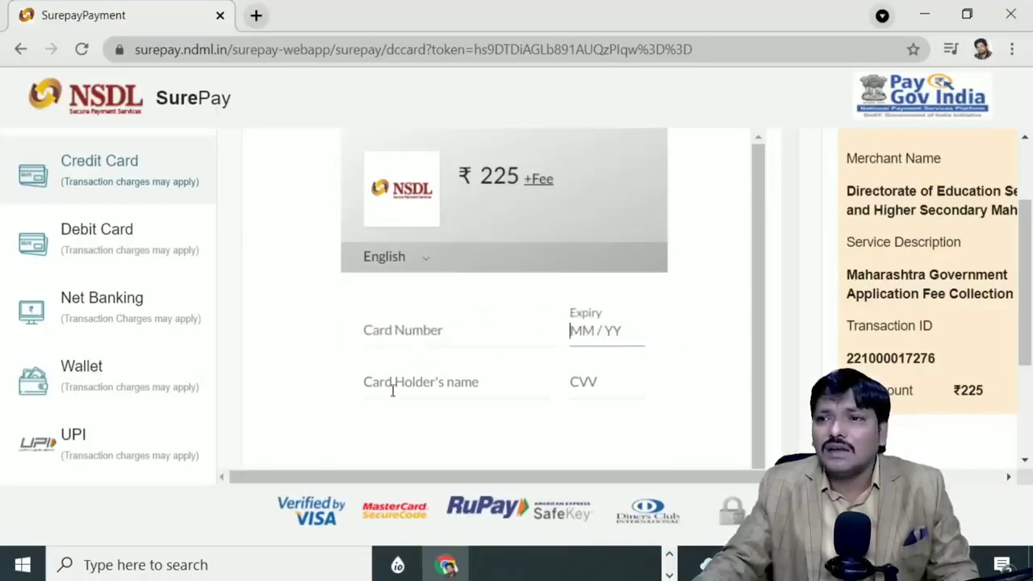
{"action": "left_click", "coordinate": [392, 386]}
{"action": "left_click", "coordinate": [592, 379]}
{"action": "scroll", "coordinate": [426, 334], "scroll_direction": "down", "scroll_amount": 3}
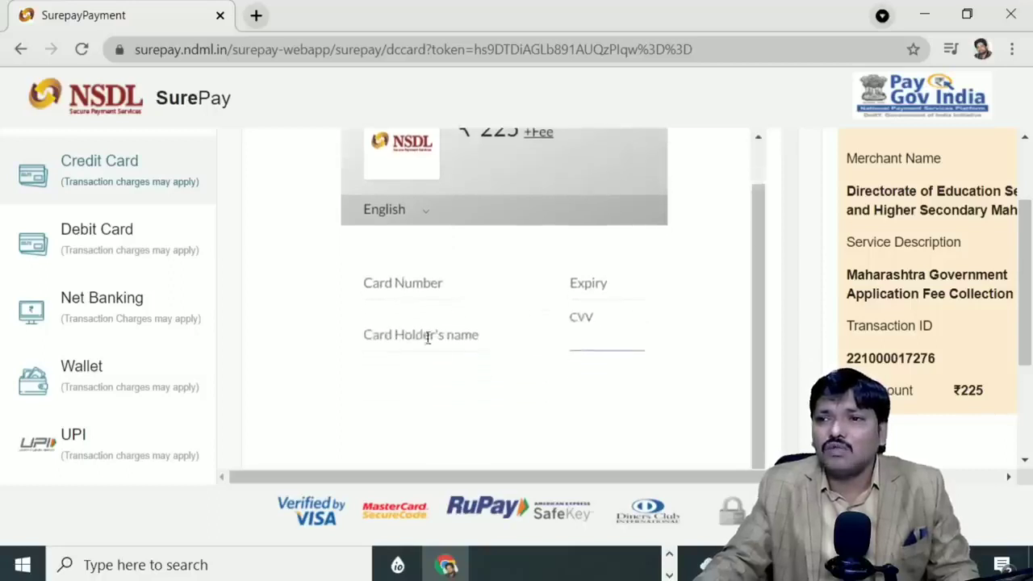
{"action": "scroll", "coordinate": [461, 367], "scroll_direction": "up", "scroll_amount": 1}
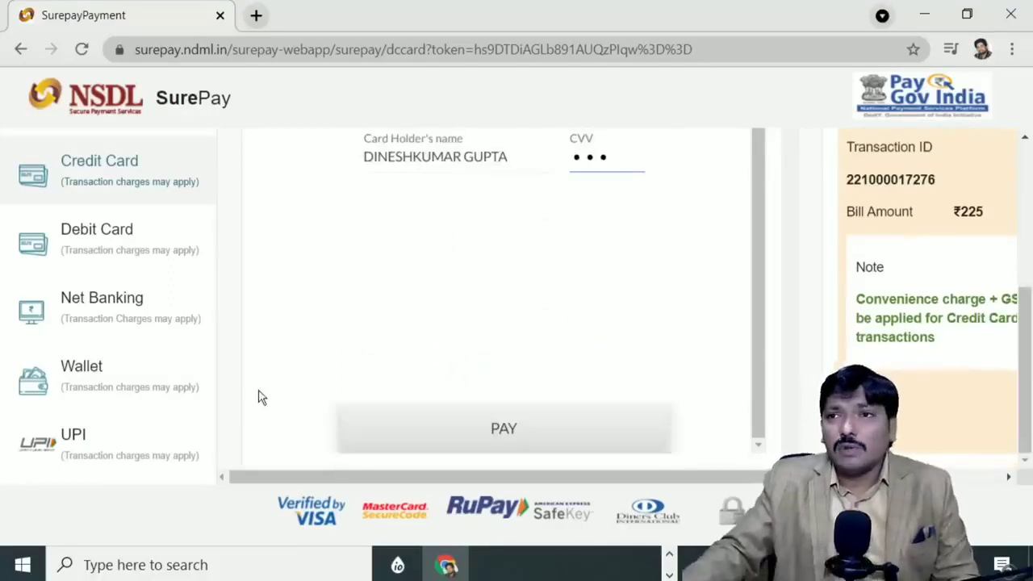
{"action": "left_click", "coordinate": [504, 457]}
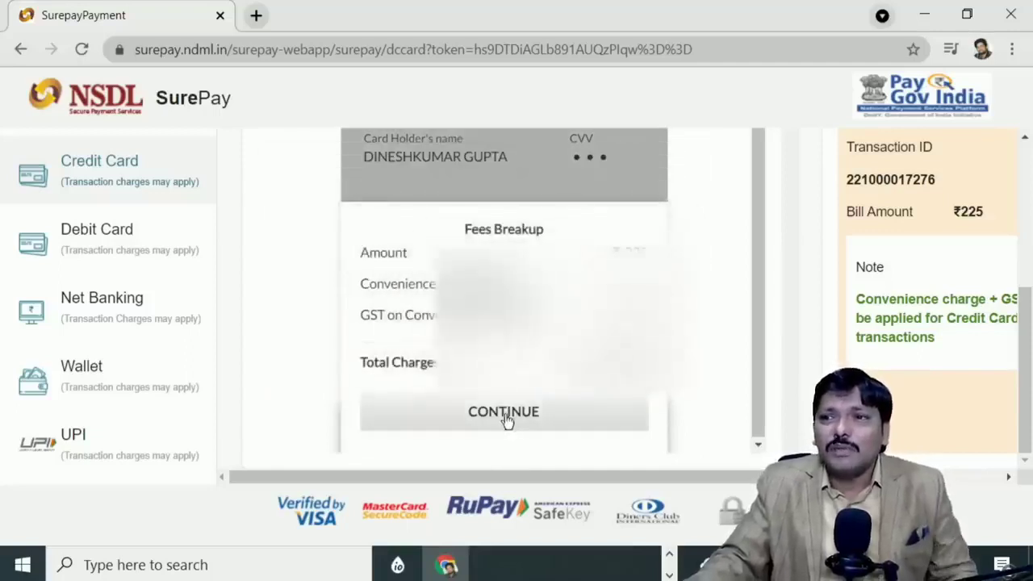
Step: Accept the fees breakup, authorise with the OTP, and decline saving the browser password
{"action": "left_click", "coordinate": [508, 419]}
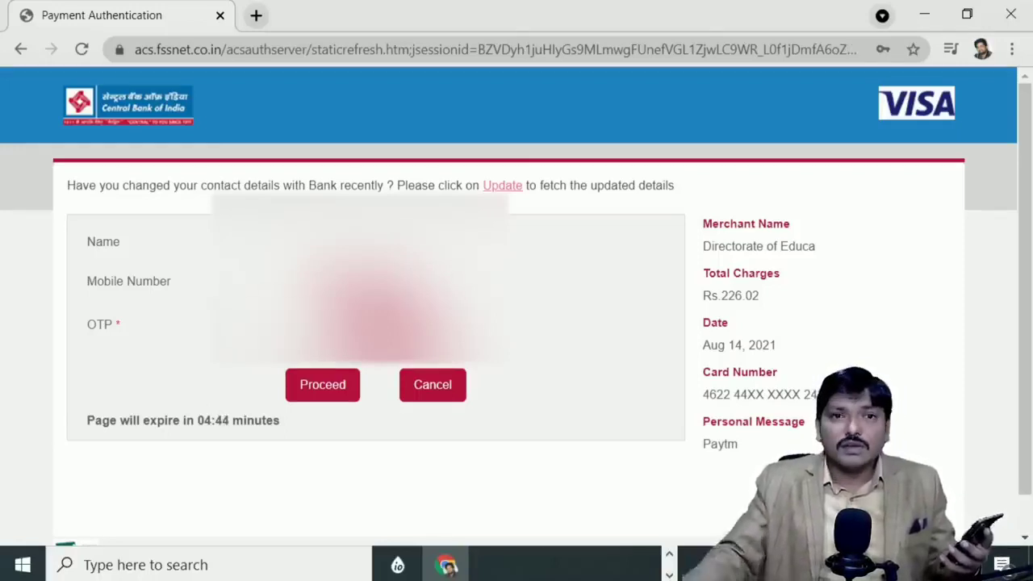
{"action": "left_click", "coordinate": [328, 394]}
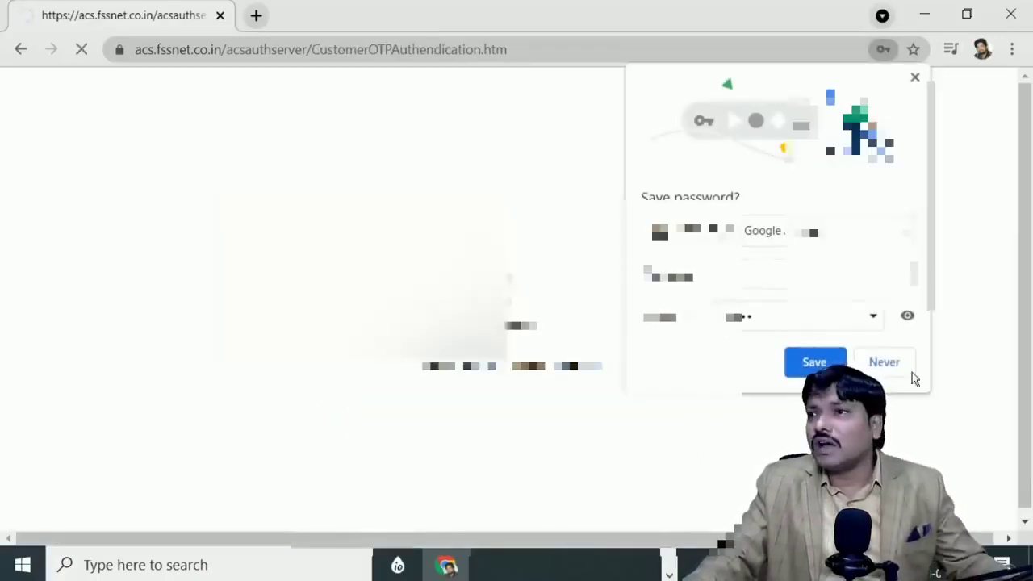
{"action": "left_click", "coordinate": [884, 364]}
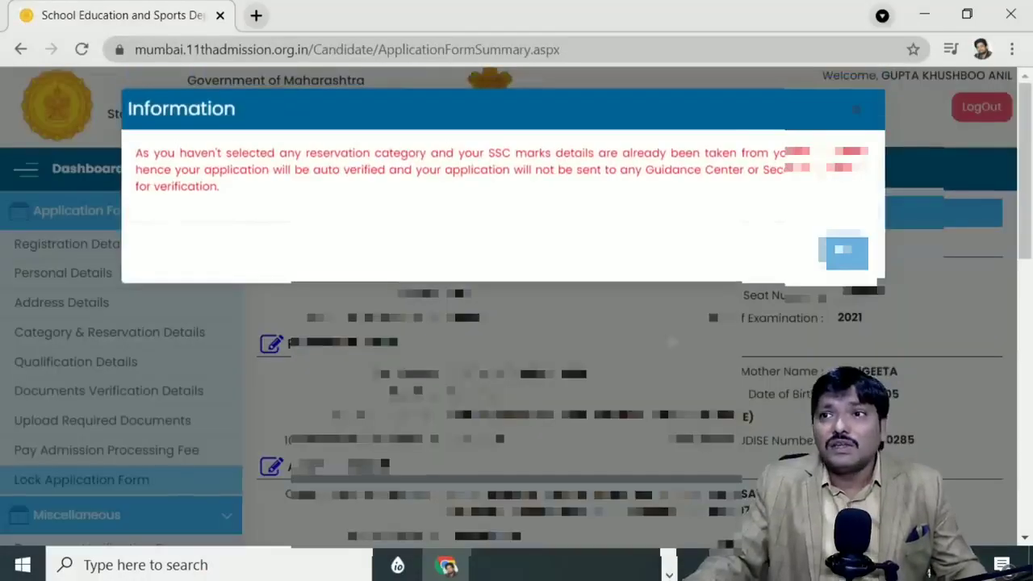
Step: Dismiss the auto-verification notice and scroll the form summary down to the declaration
{"action": "left_click", "coordinate": [844, 252]}
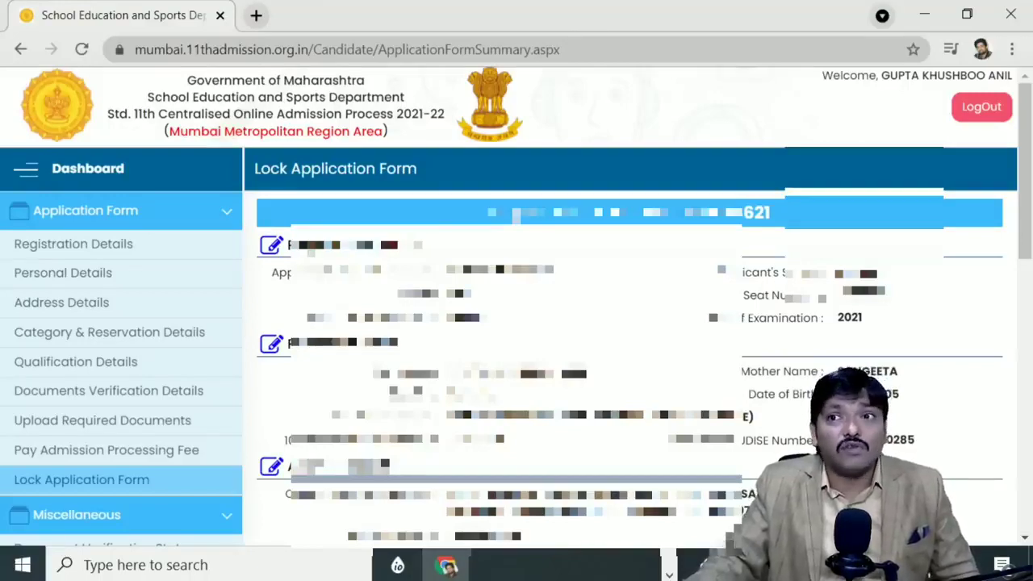
{"action": "scroll", "coordinate": [630, 347], "scroll_direction": "down", "scroll_amount": 7}
{"action": "scroll", "coordinate": [630, 348], "scroll_direction": "up", "scroll_amount": 2}
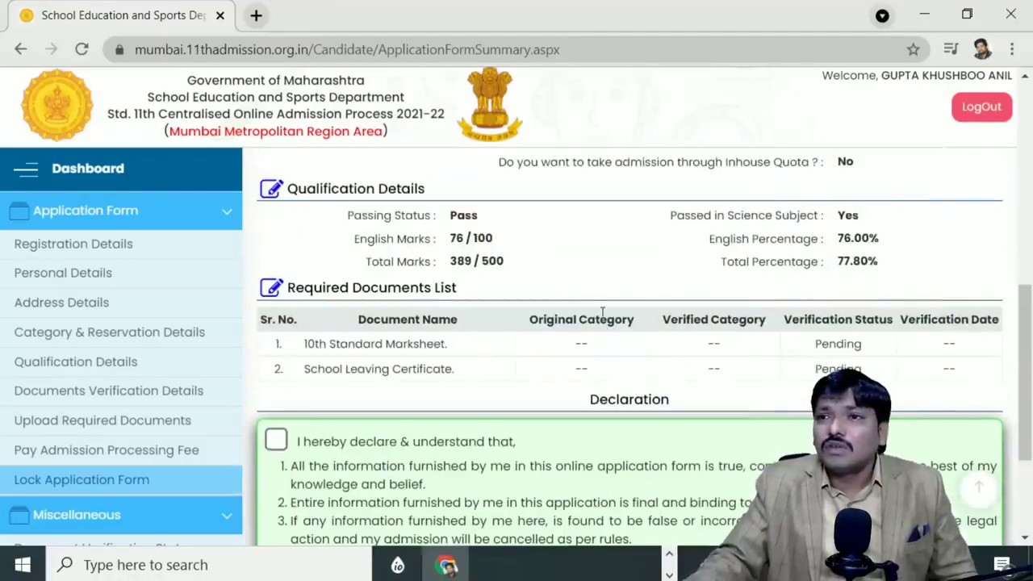
{"action": "scroll", "coordinate": [637, 243], "scroll_direction": "down", "scroll_amount": 1}
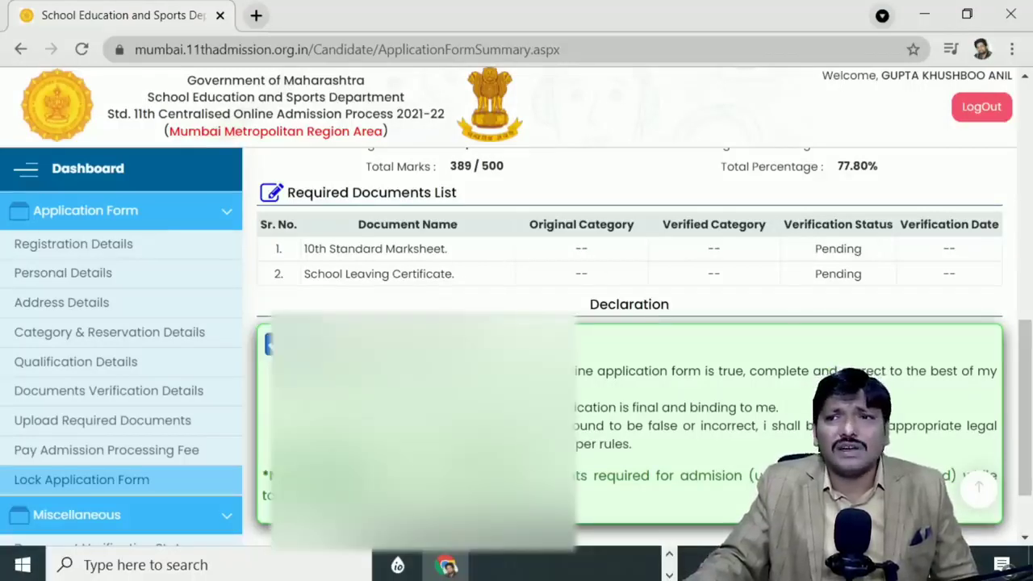
{"action": "scroll", "coordinate": [630, 347], "scroll_direction": "down", "scroll_amount": 1}
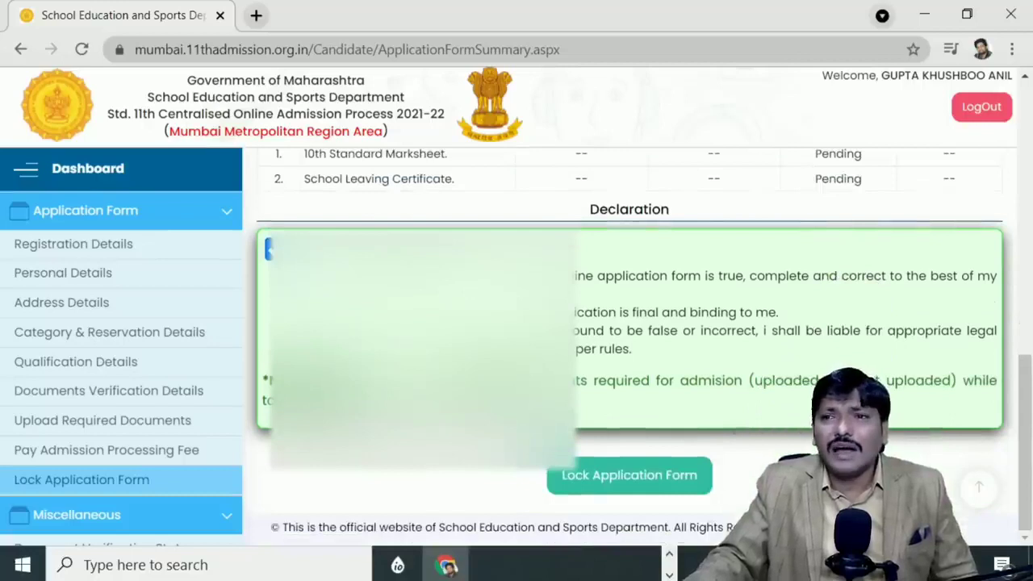
{"action": "scroll", "coordinate": [387, 309], "scroll_direction": "up", "scroll_amount": 1}
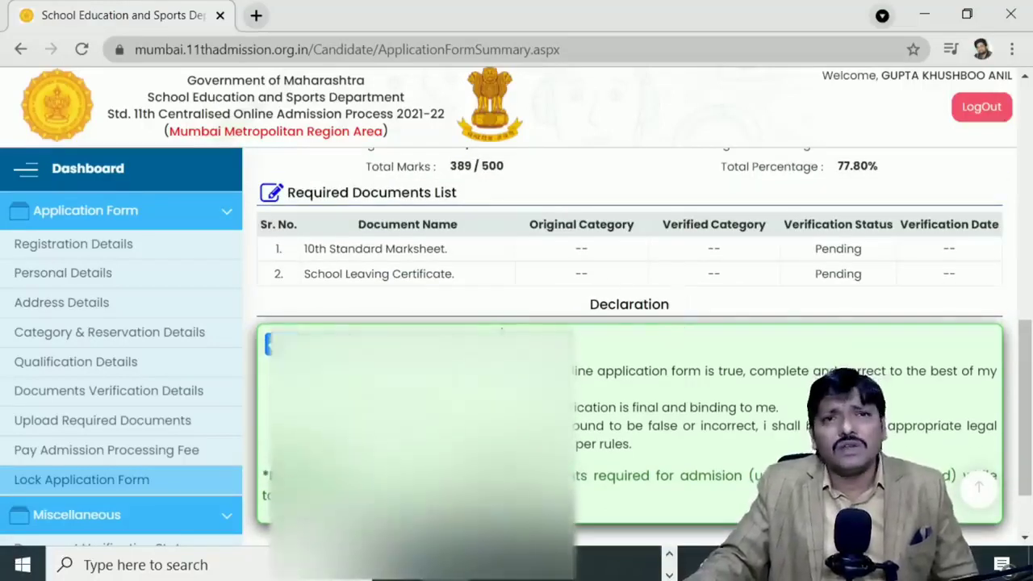
{"action": "scroll", "coordinate": [630, 364], "scroll_direction": "down", "scroll_amount": 1}
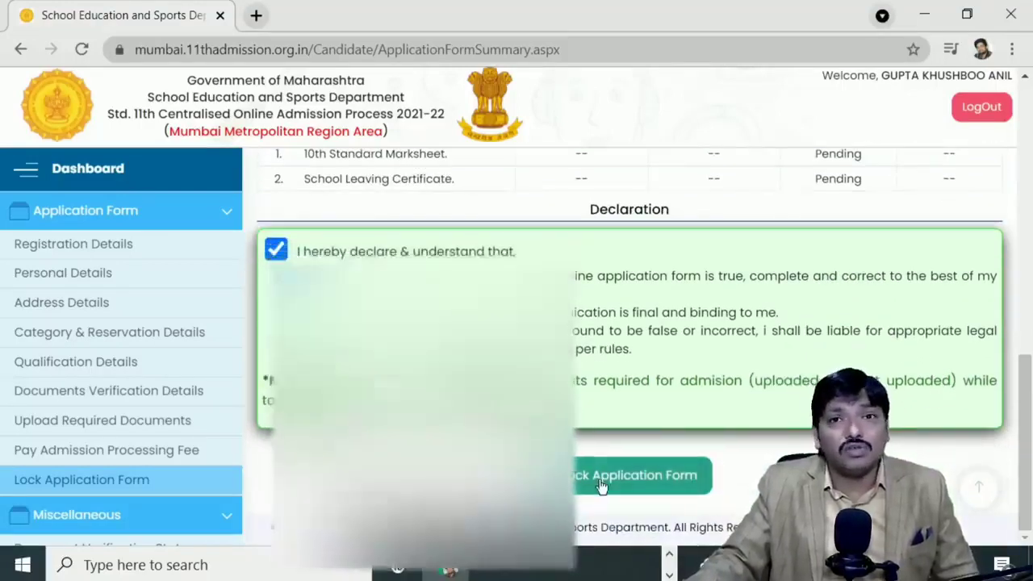
Step: Lock the application form and confirm the lock in the dialog
{"action": "left_click", "coordinate": [600, 482]}
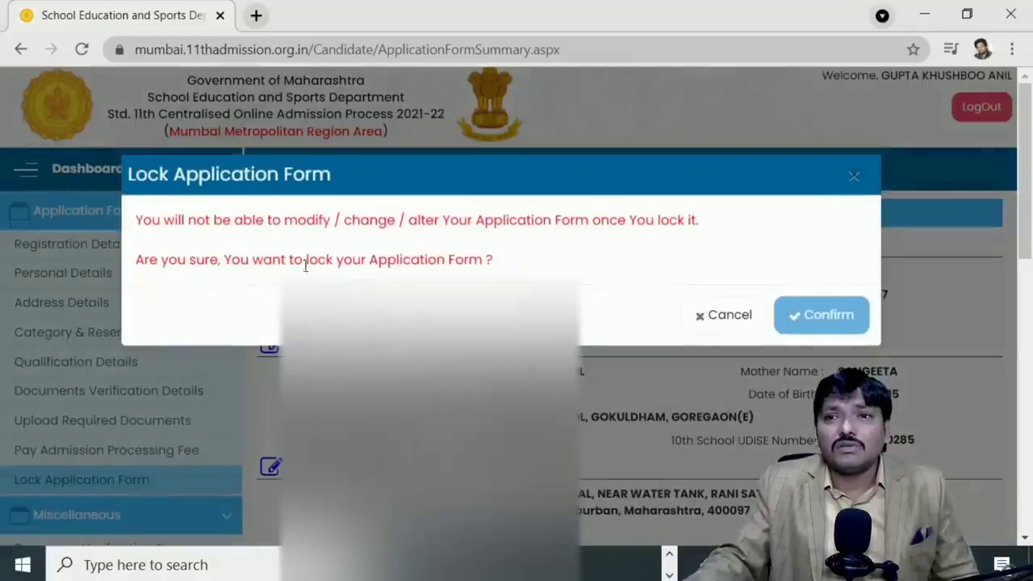
{"action": "left_click", "coordinate": [831, 319]}
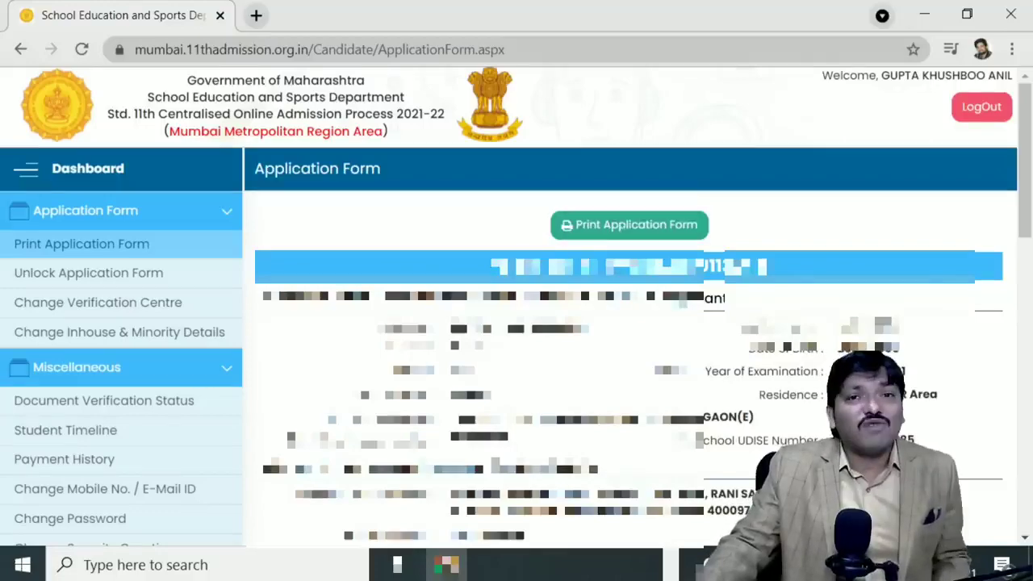
{"action": "scroll", "coordinate": [623, 234], "scroll_direction": "down", "scroll_amount": 10}
{"action": "scroll", "coordinate": [628, 291], "scroll_direction": "down", "scroll_amount": 3}
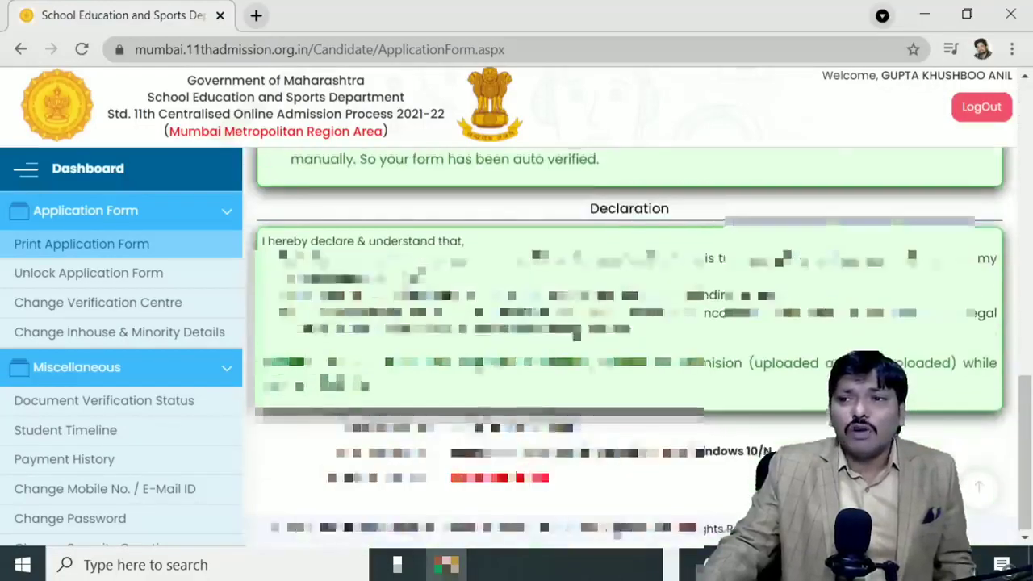
{"action": "scroll", "coordinate": [627, 291], "scroll_direction": "up", "scroll_amount": 15}
{"action": "scroll", "coordinate": [628, 291], "scroll_direction": "down", "scroll_amount": 10}
{"action": "scroll", "coordinate": [628, 290], "scroll_direction": "down", "scroll_amount": 4}
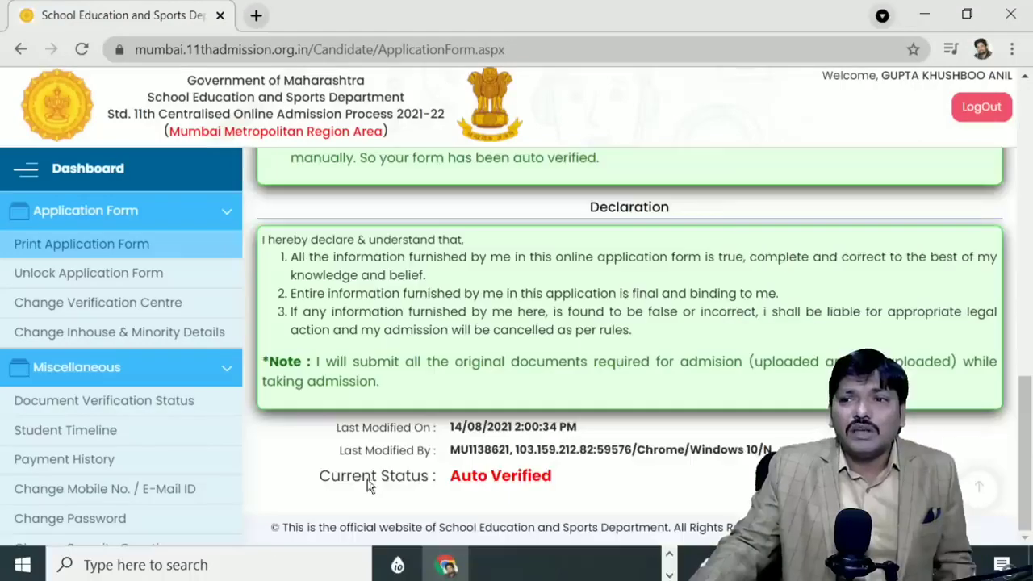
{"action": "left_click_drag", "start_coordinate": [510, 477], "coordinate": [565, 483]}
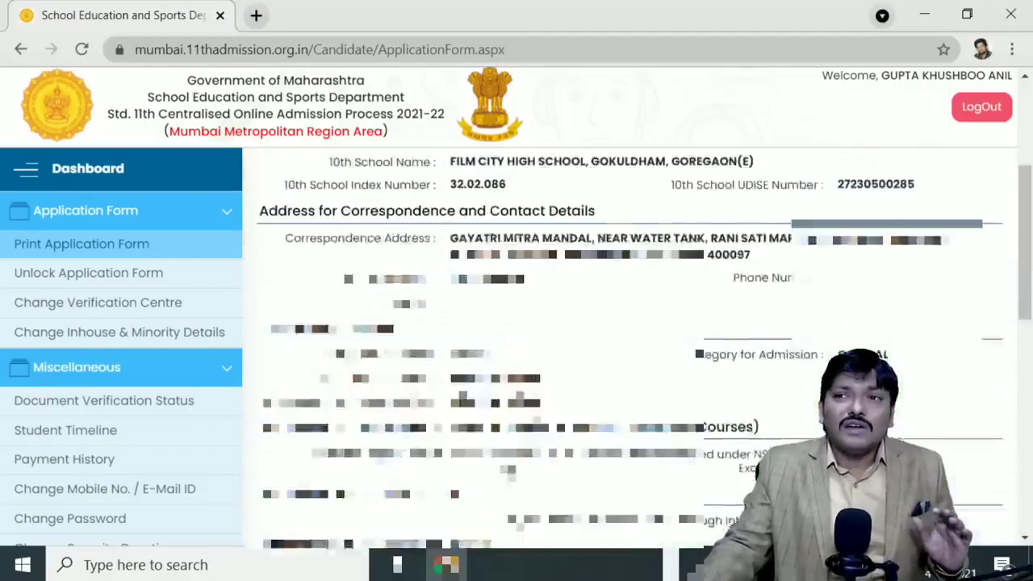
{"action": "scroll", "coordinate": [653, 224], "scroll_direction": "up", "scroll_amount": 3}
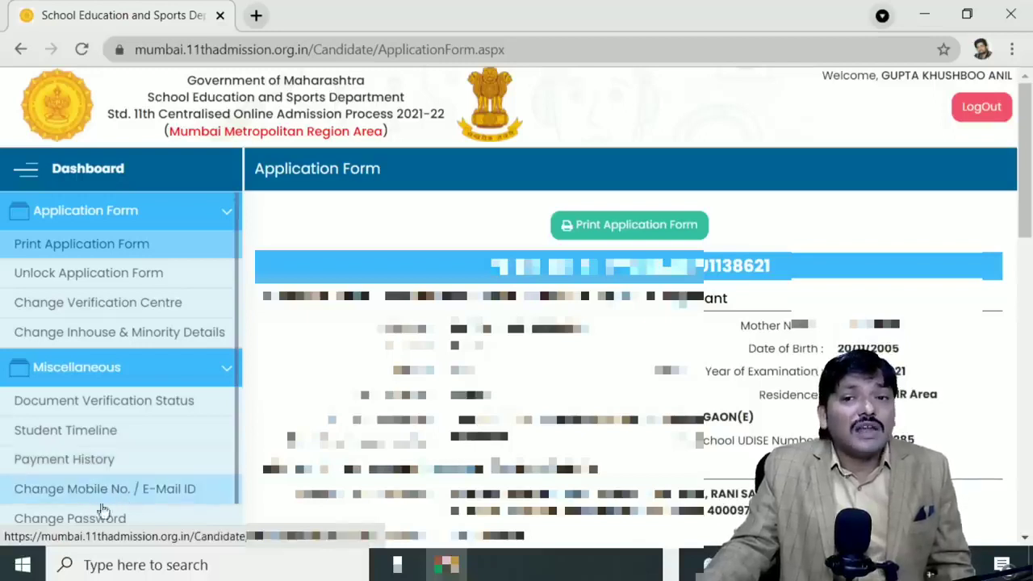
{"action": "scroll", "coordinate": [97, 496], "scroll_direction": "down", "scroll_amount": 1}
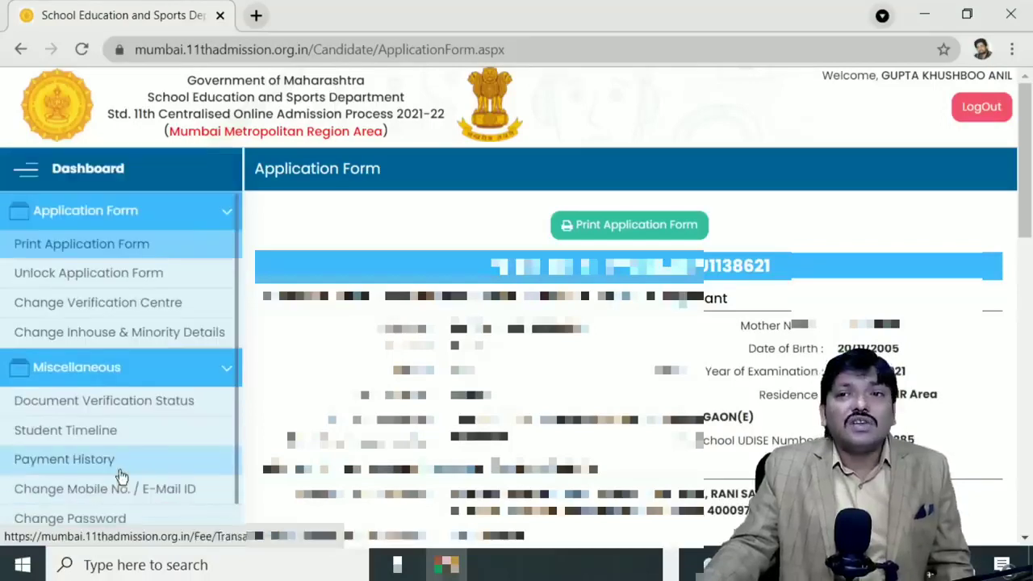
{"action": "scroll", "coordinate": [121, 509], "scroll_direction": "up", "scroll_amount": 1}
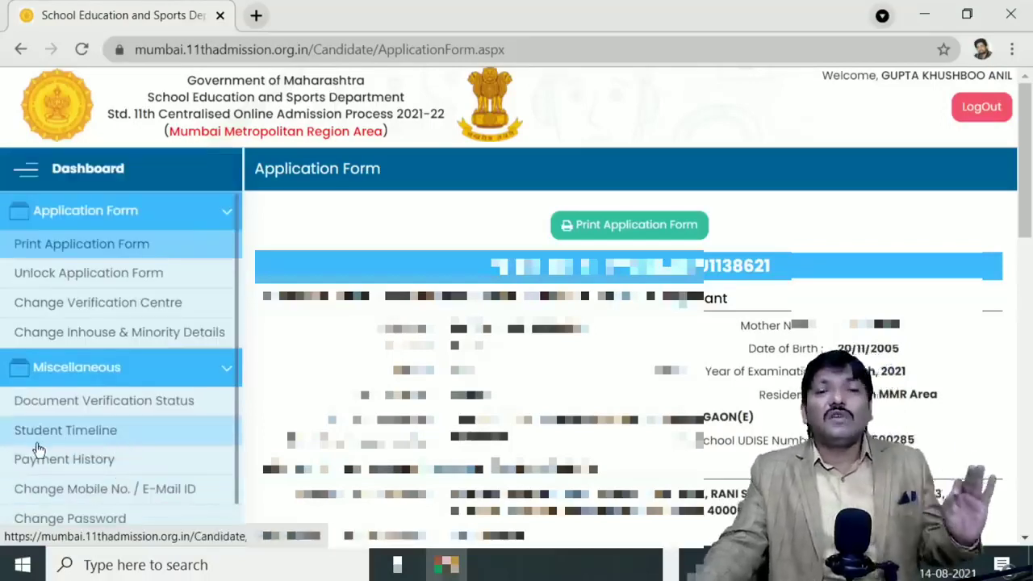